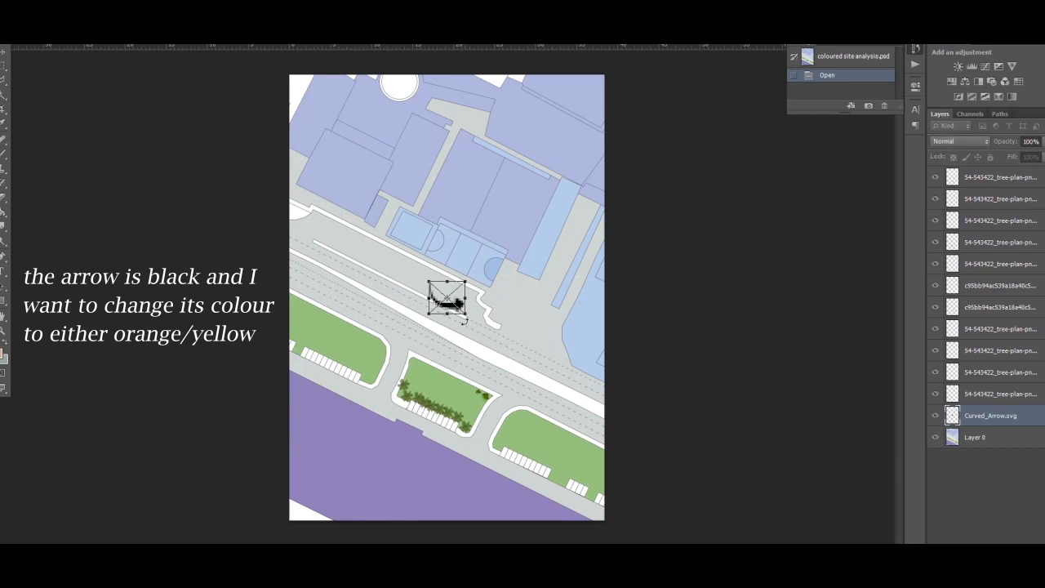
# Step: Scale the placed Curved_Arrow.svg to roughly twice its size, commit the placement, and rasterize its layer
pyautogui.moveTo(466, 315); pyautogui.dragTo(511, 351)
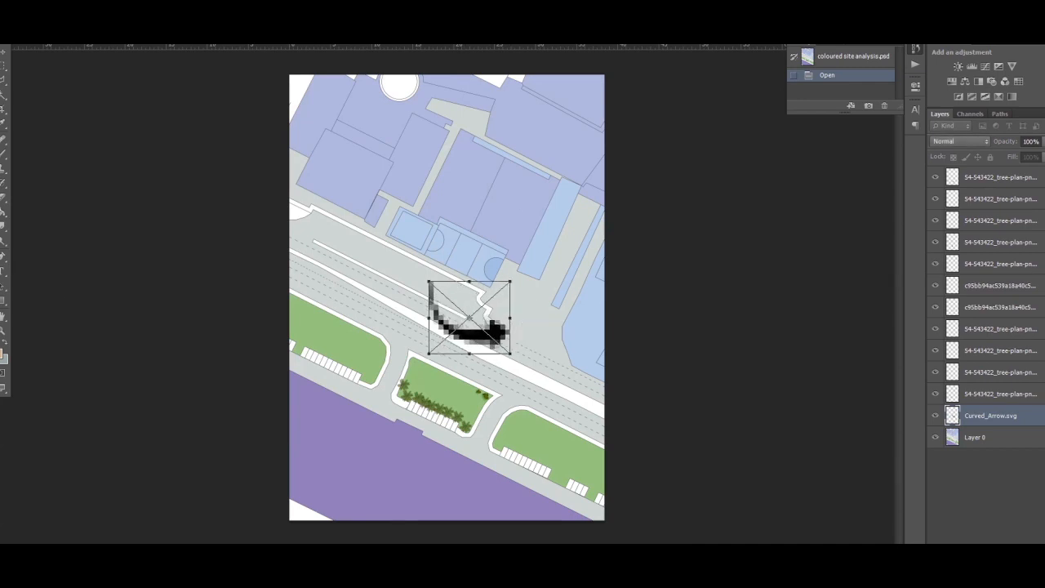
pyautogui.press('Return')
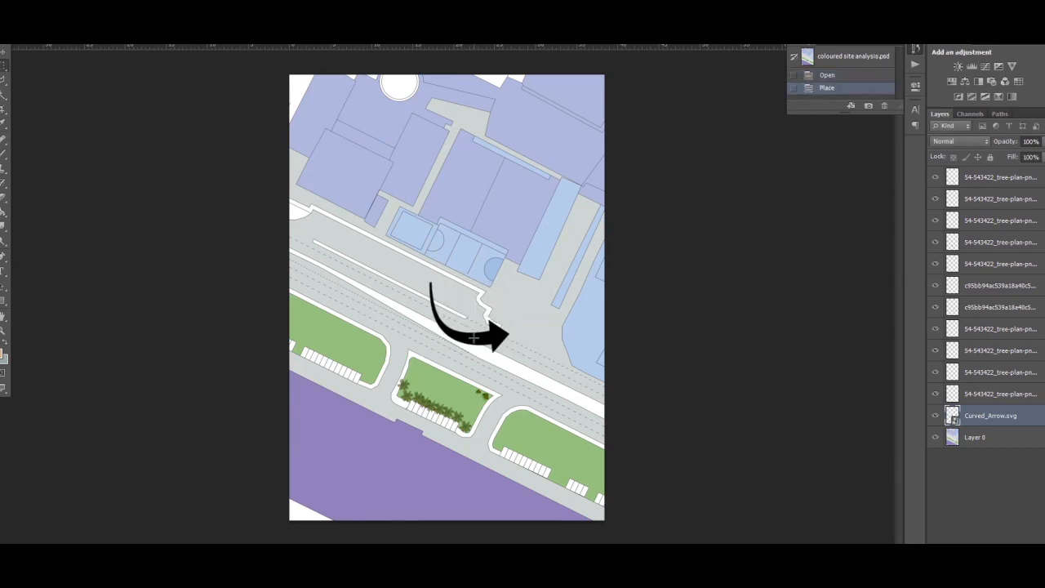
pyautogui.rightClick(971, 420)
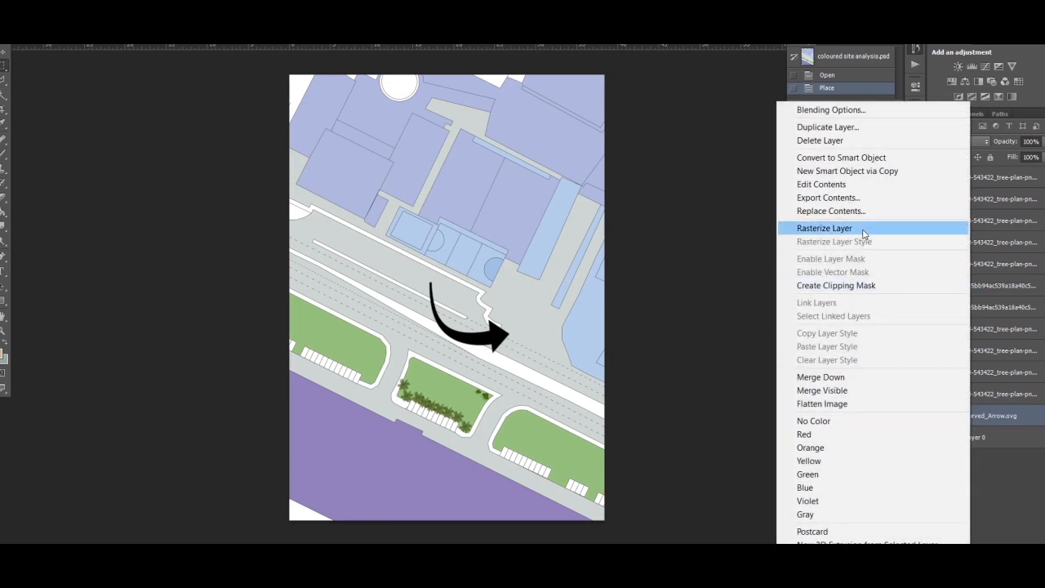
pyautogui.click(898, 227)
# Step: Rotate the black curved arrow about 180° with Free Transform and move it slightly down and left onto the road
pyautogui.hotkey('ctrl', 't')
pyautogui.moveTo(519, 276); pyautogui.dragTo(287, 499)
pyautogui.press('Return')
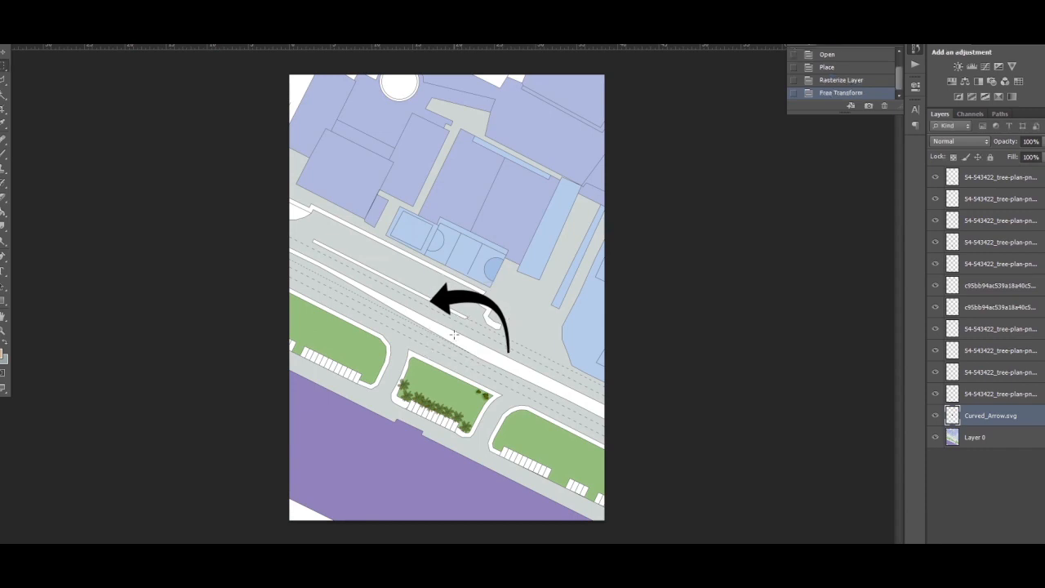
pyautogui.scroll(2, 451, 302)
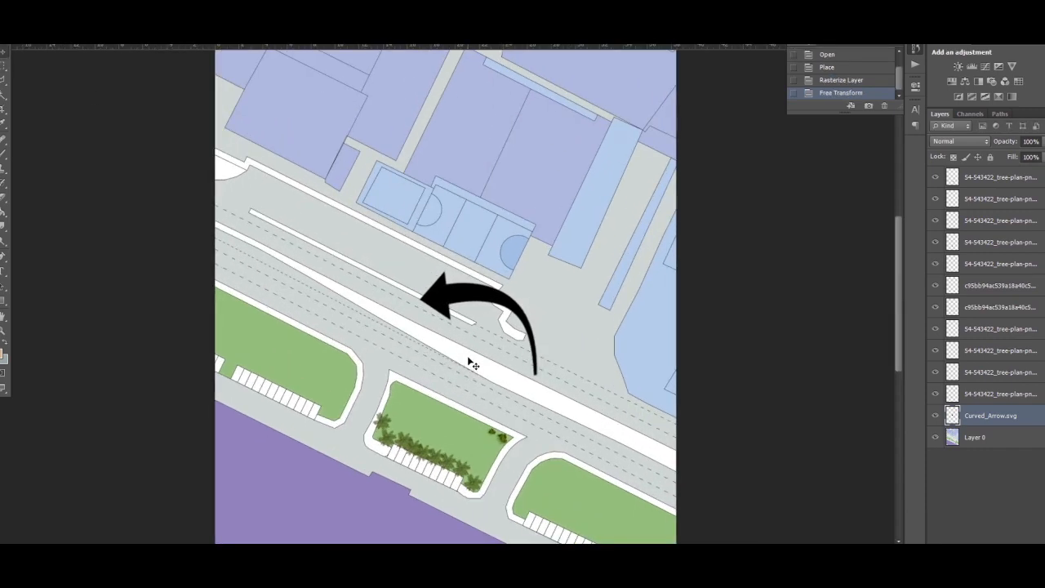
pyautogui.moveTo(448, 304); pyautogui.dragTo(403, 320)
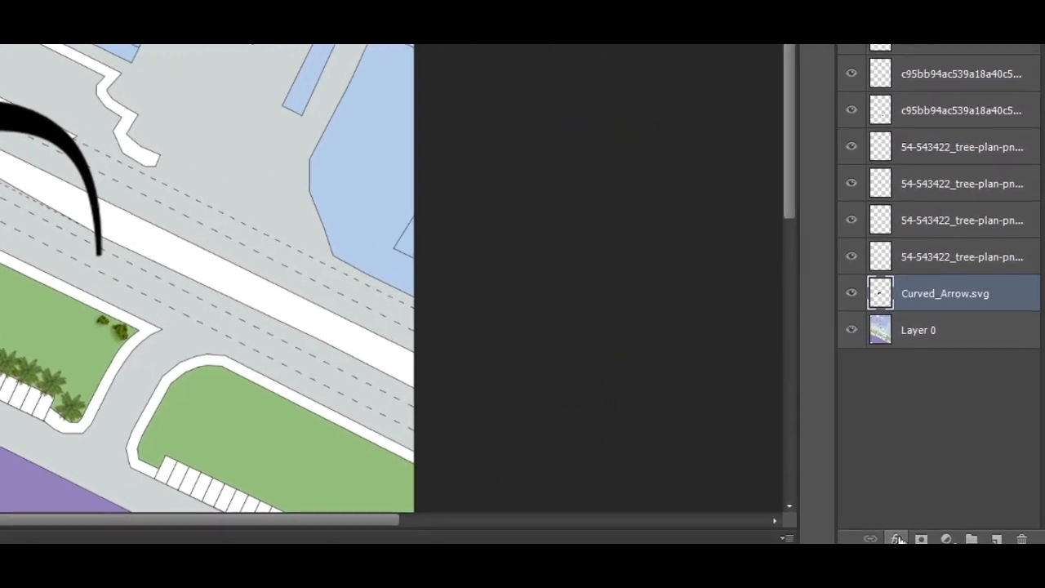
# Step: Add a Color Overlay effect to the Curved_Arrow.svg layer
pyautogui.click(898, 540)
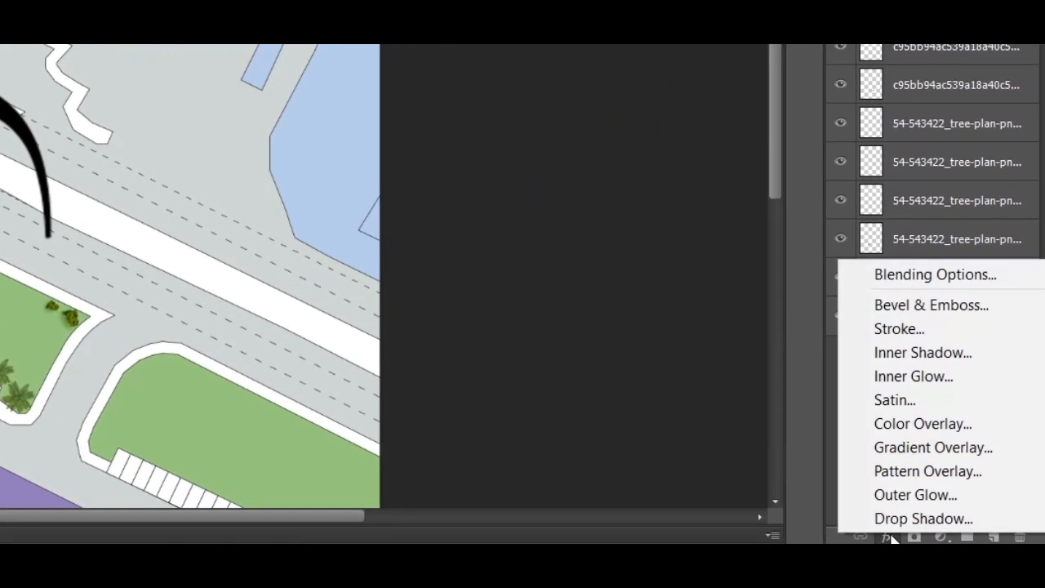
pyautogui.click(921, 433)
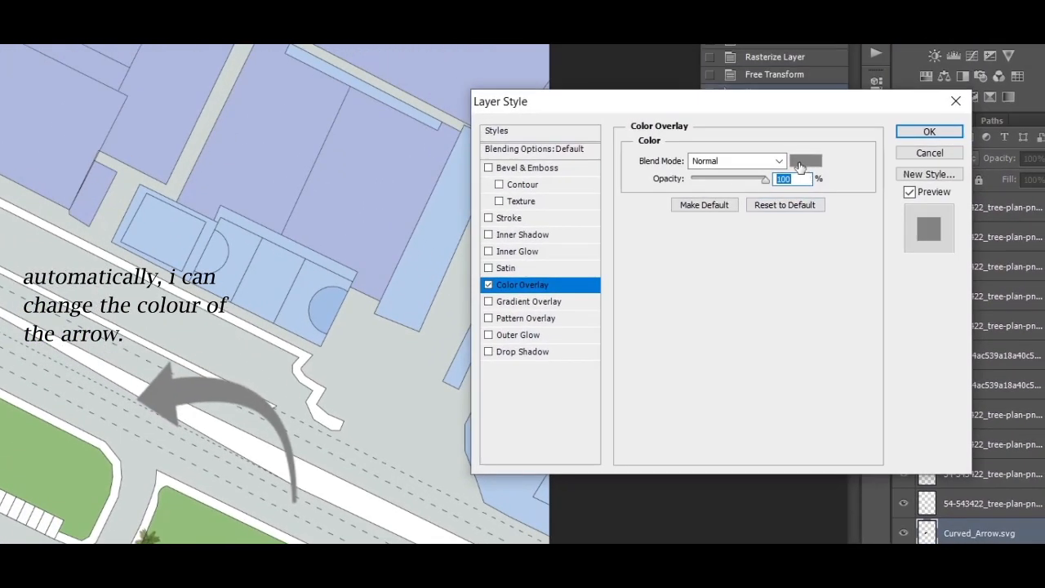
pyautogui.click(778, 161)
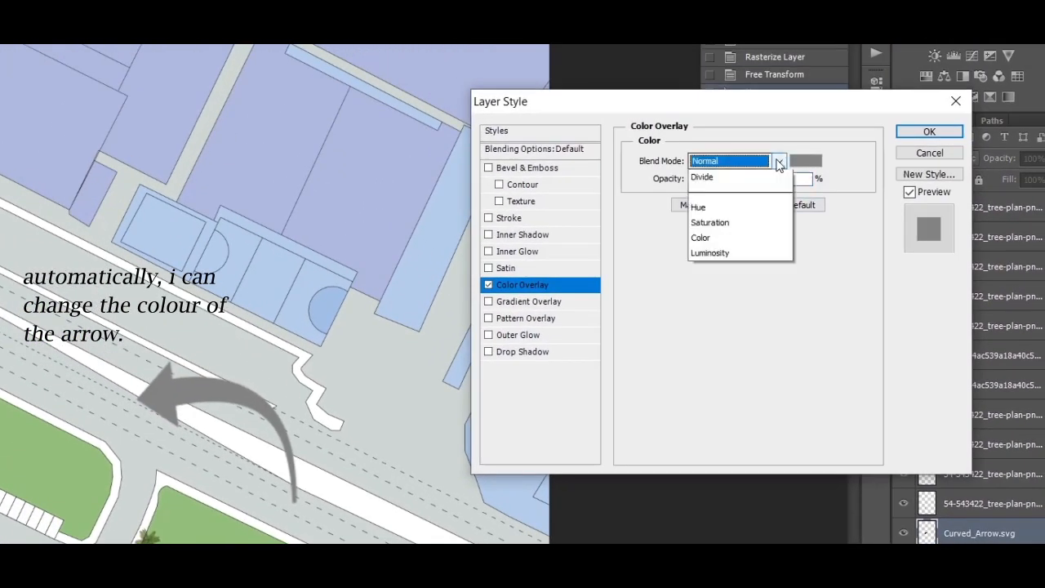
pyautogui.click(778, 163)
pyautogui.click(803, 161)
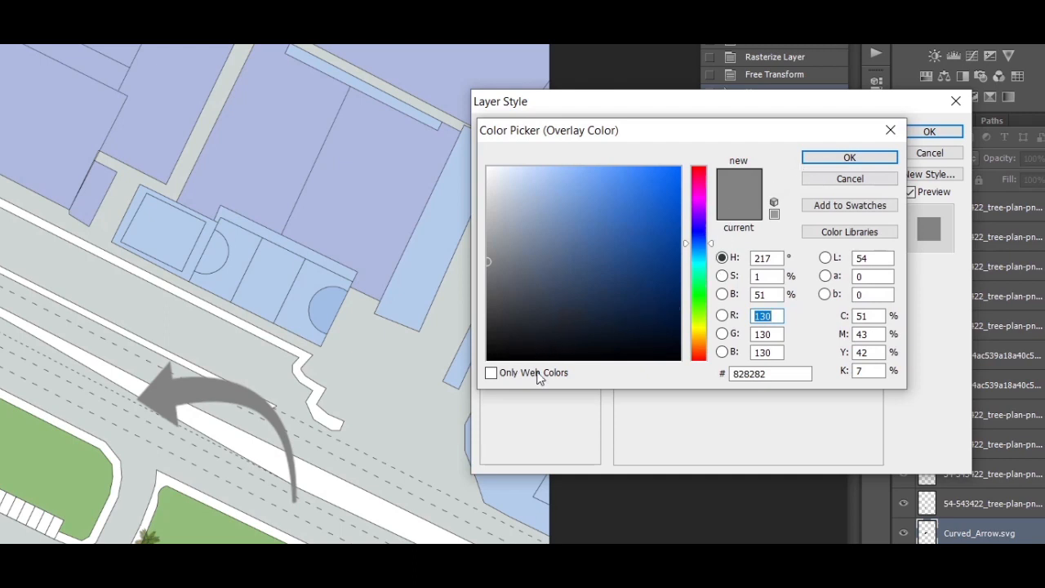
pyautogui.click(699, 333)
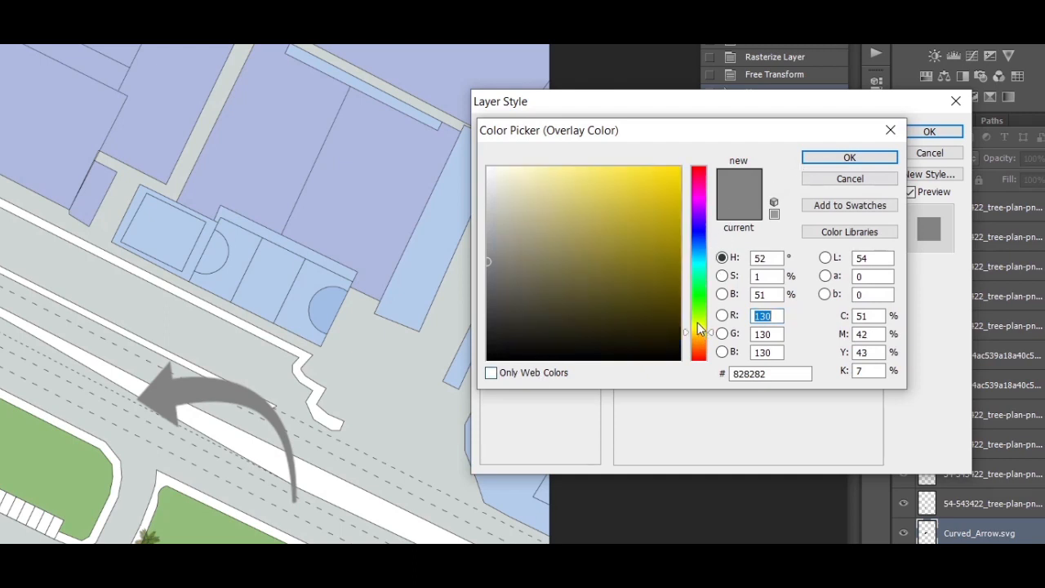
pyautogui.moveTo(699, 329); pyautogui.dragTo(699, 322)
pyautogui.click(641, 262)
pyautogui.click(648, 178)
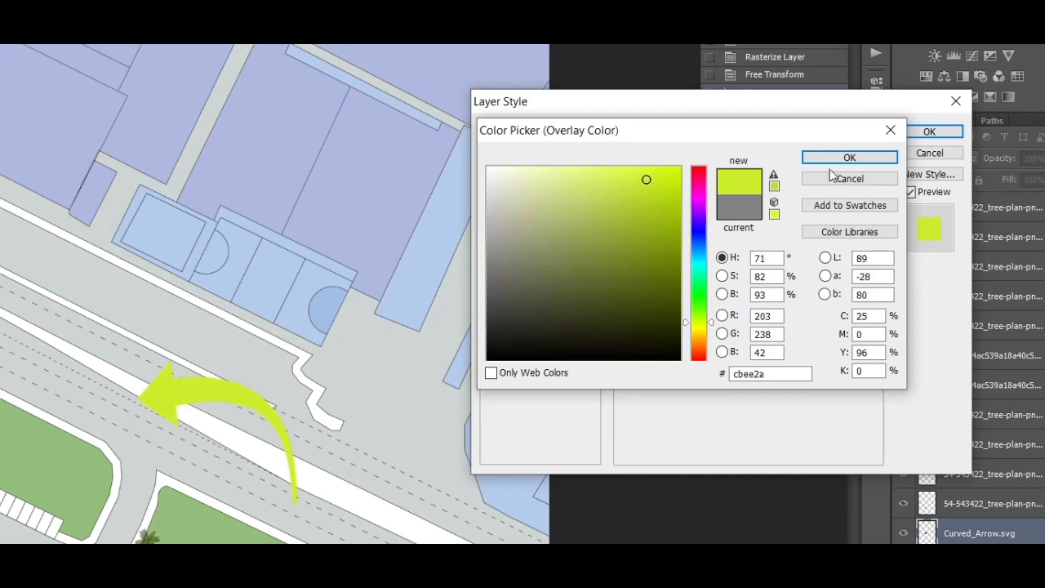
pyautogui.click(845, 232)
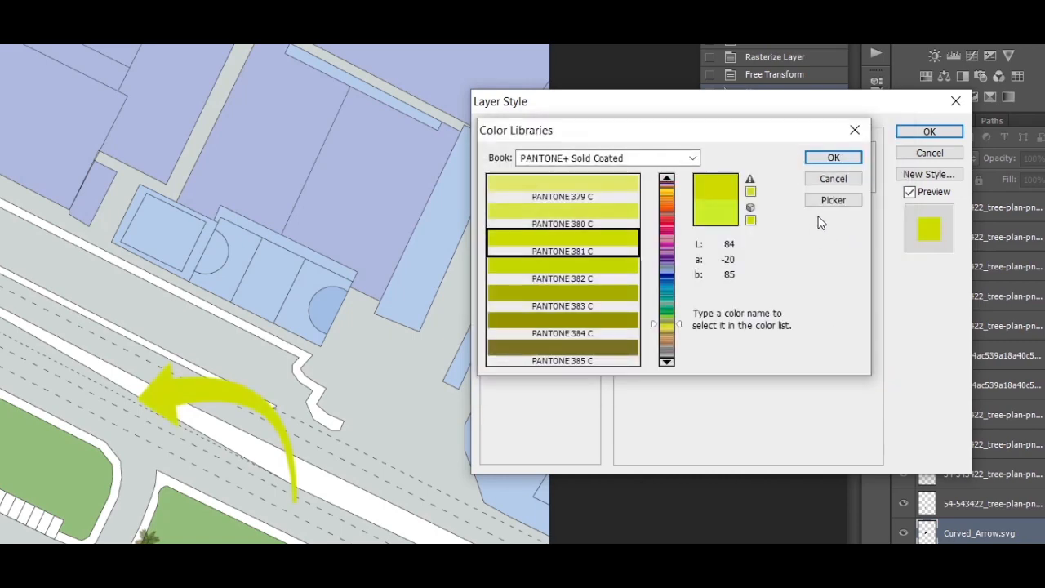
pyautogui.click(833, 179)
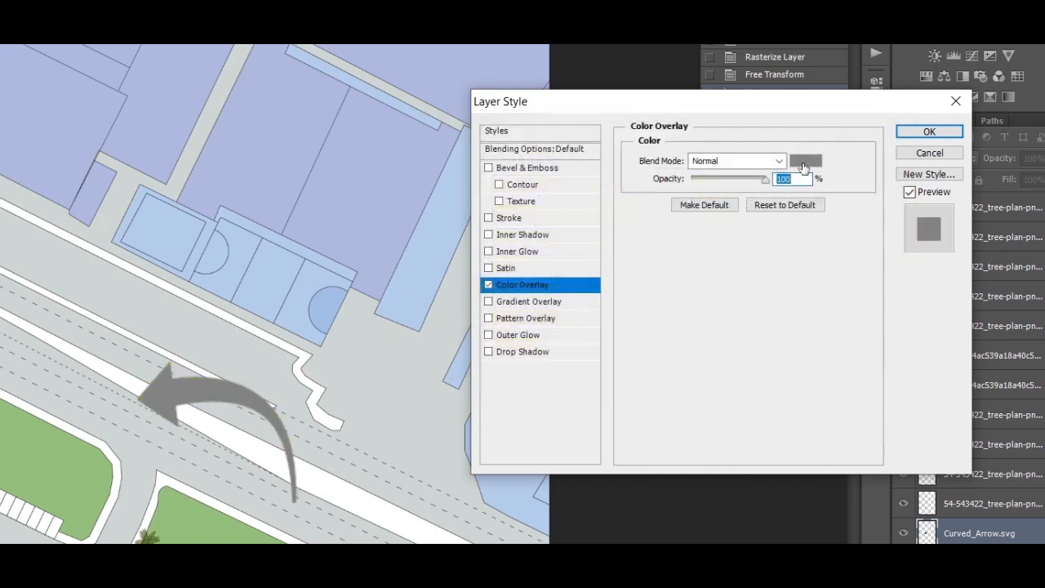
# Step: Set the arrow's overlay color to warm yellow f5d733 and apply the Color Overlay
pyautogui.click(804, 163)
pyautogui.moveTo(707, 235); pyautogui.dragTo(707, 328)
pyautogui.click(646, 186)
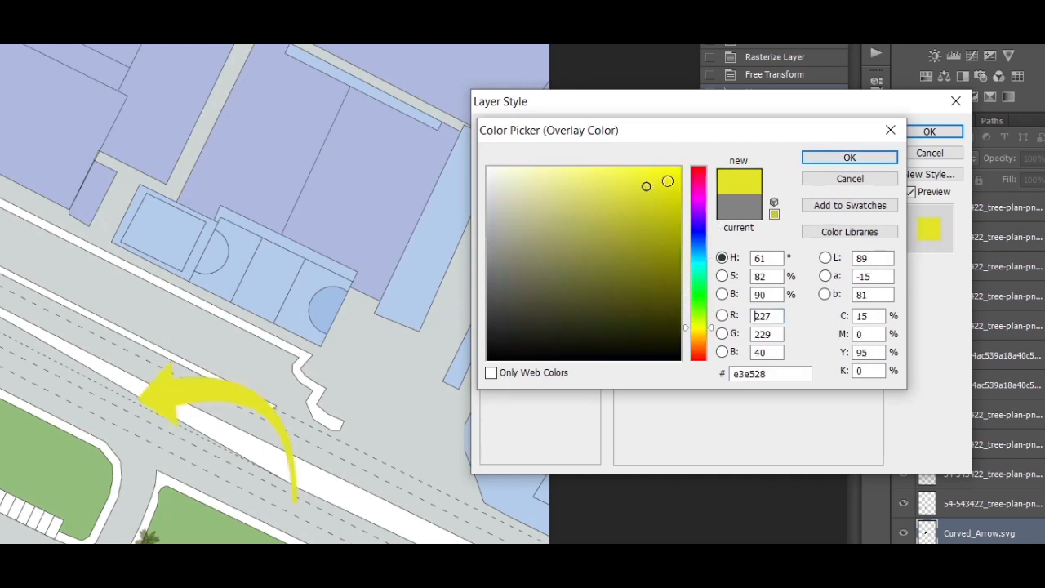
pyautogui.moveTo(667, 178); pyautogui.dragTo(641, 174)
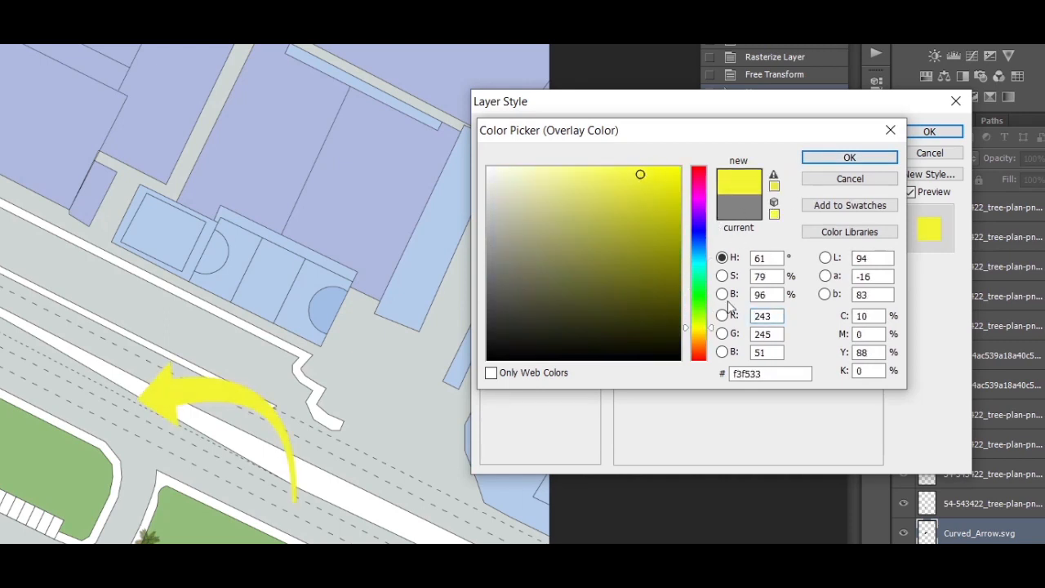
pyautogui.moveTo(699, 325)
pyautogui.mouseDown()
pyautogui.moveTo(699, 315)
pyautogui.moveTo(700, 324)
pyautogui.mouseUp()
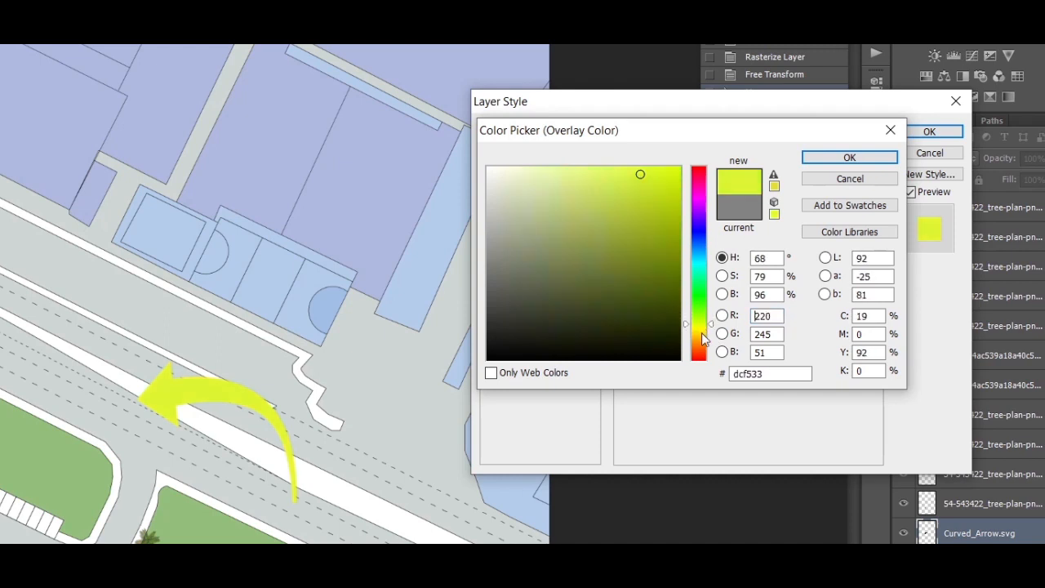
pyautogui.click(705, 333)
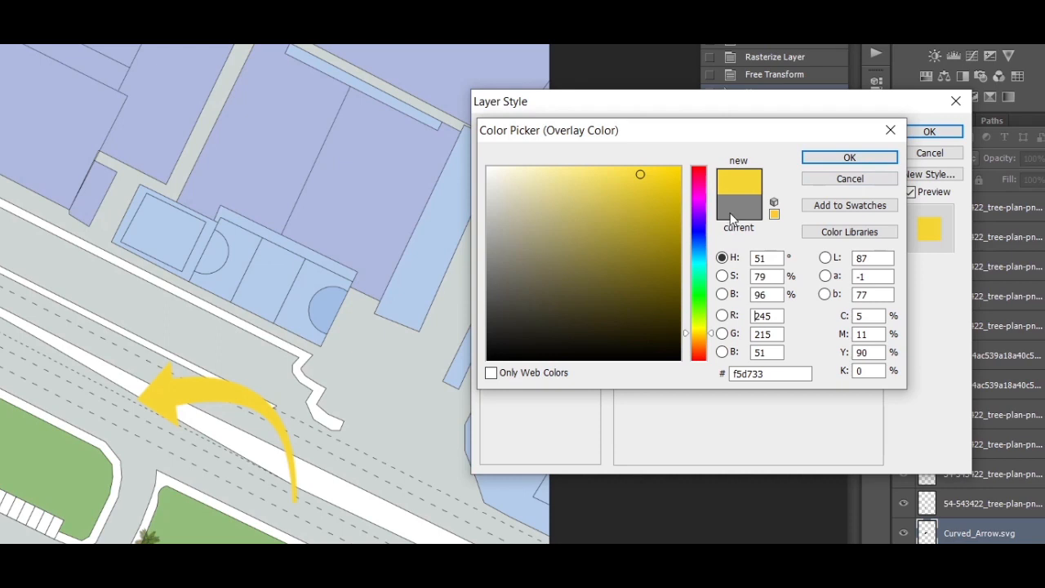
pyautogui.click(853, 158)
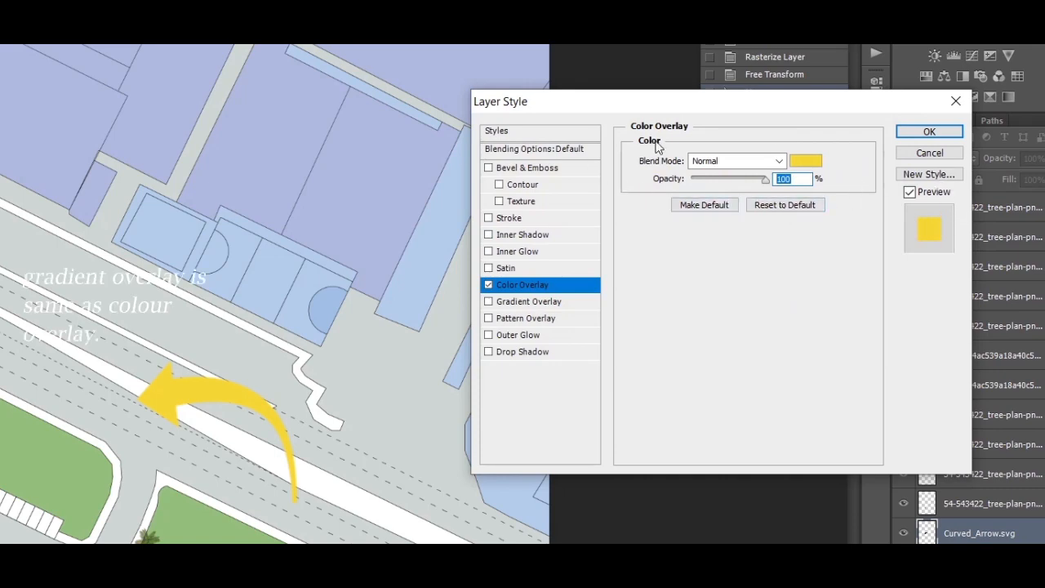
pyautogui.click(929, 132)
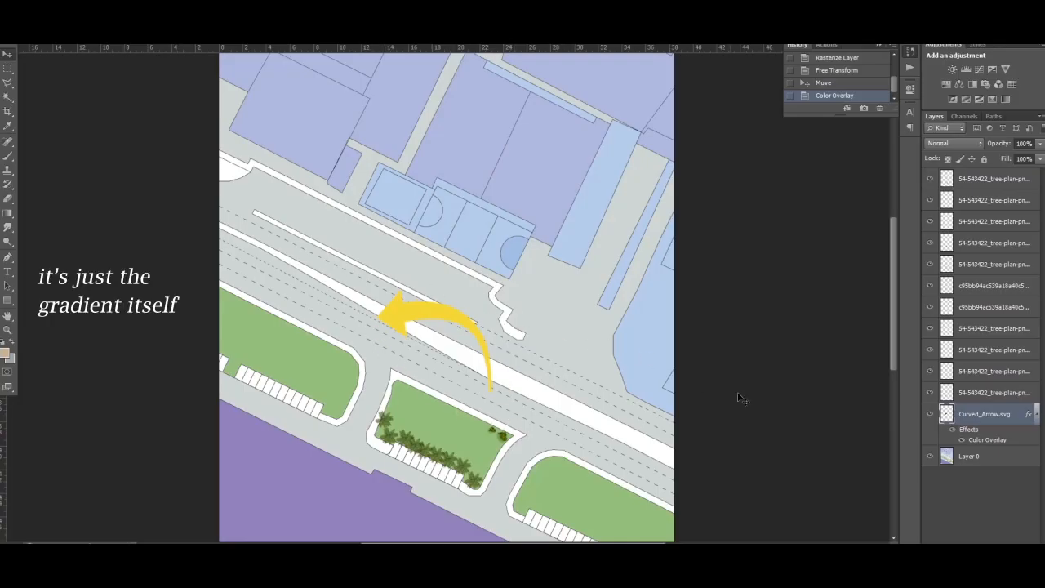
# Step: Revert the arrow to the Move state before the Color Overlay and add a Gradient Overlay effect instead
pyautogui.click(833, 84)
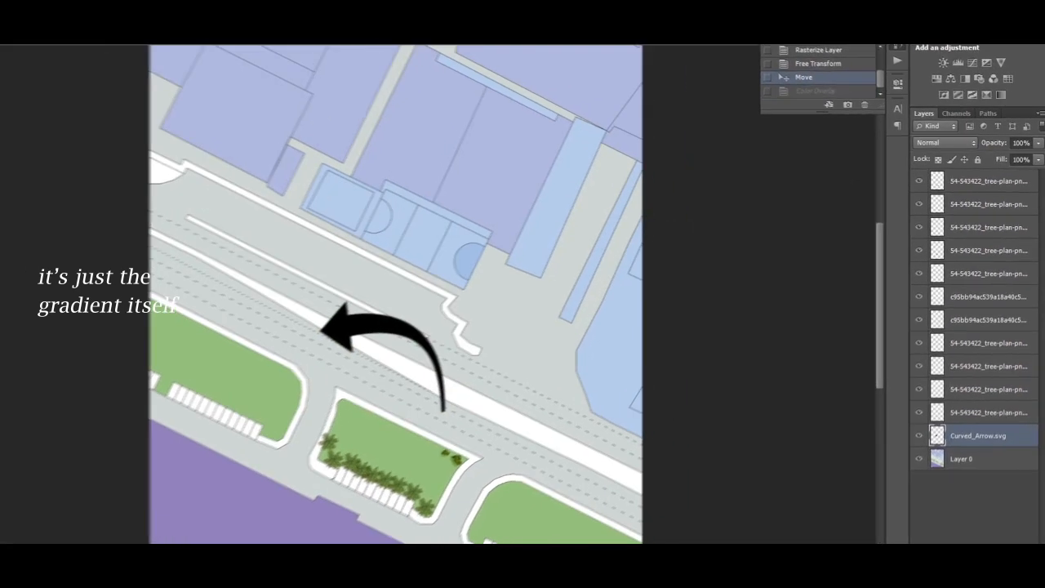
pyautogui.click(954, 555)
pyautogui.click(962, 516)
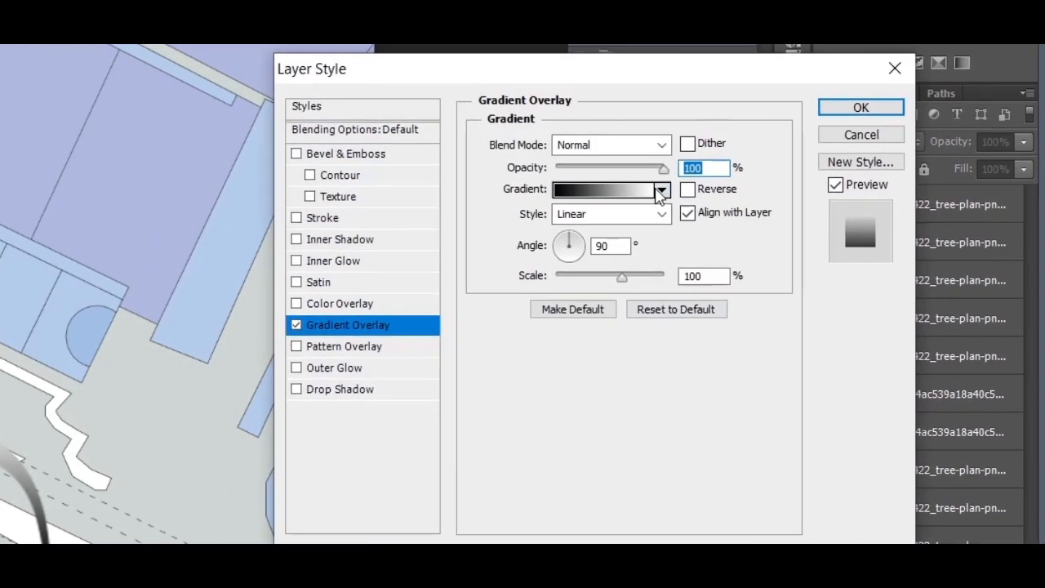
# Step: Try several gradient presets on the arrow, including orange-yellow-orange, and choose the Black, White preset
pyautogui.click(704, 182)
pyautogui.click(603, 250)
pyautogui.doubleClick(557, 276)
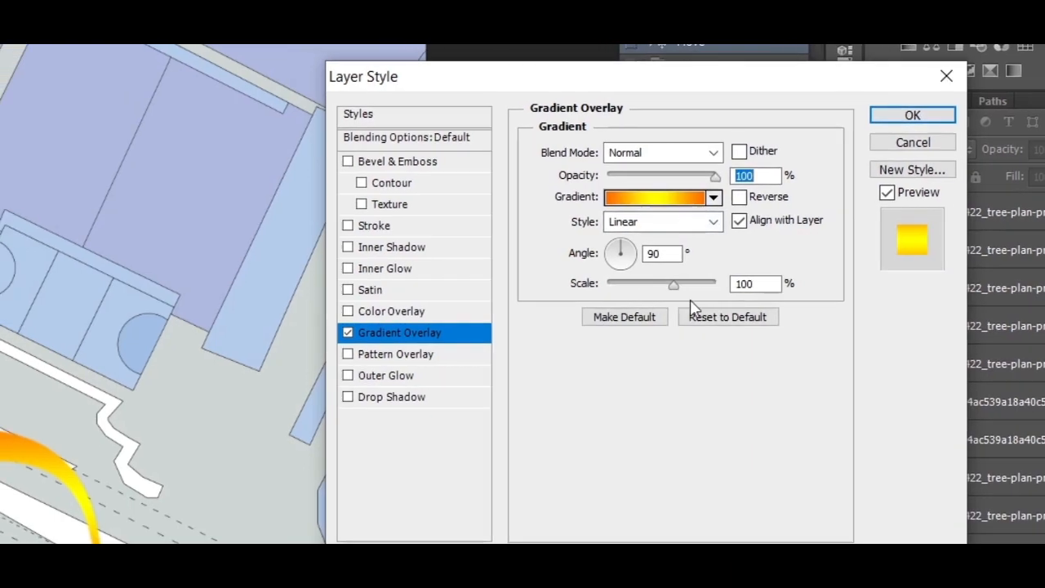
pyautogui.click(765, 193)
pyautogui.click(650, 233)
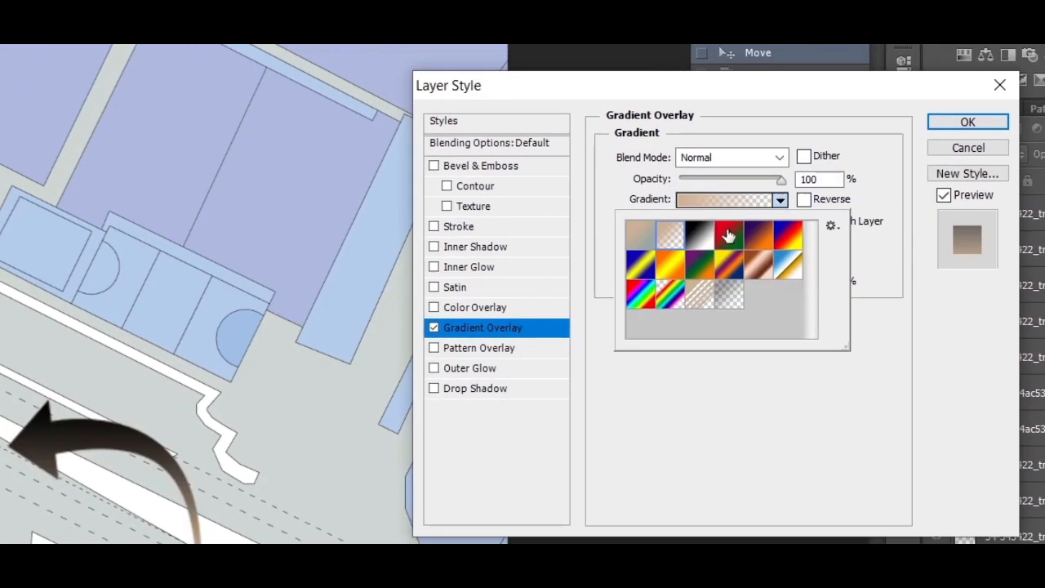
pyautogui.click(688, 235)
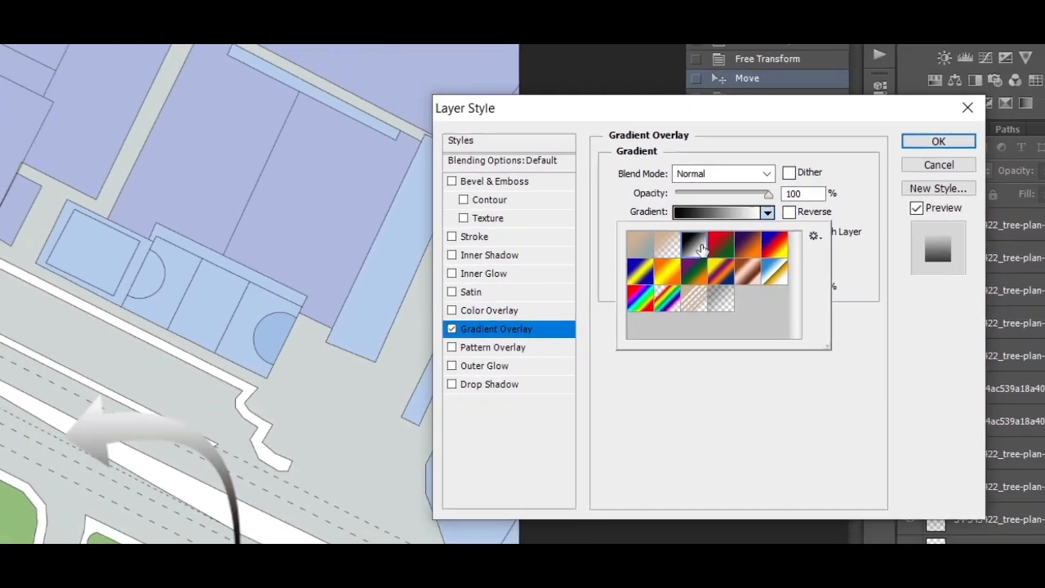
pyautogui.doubleClick(701, 250)
# Step: Edit the Black, White gradient and change its black color stop at location 0% to yellow
pyautogui.click(719, 212)
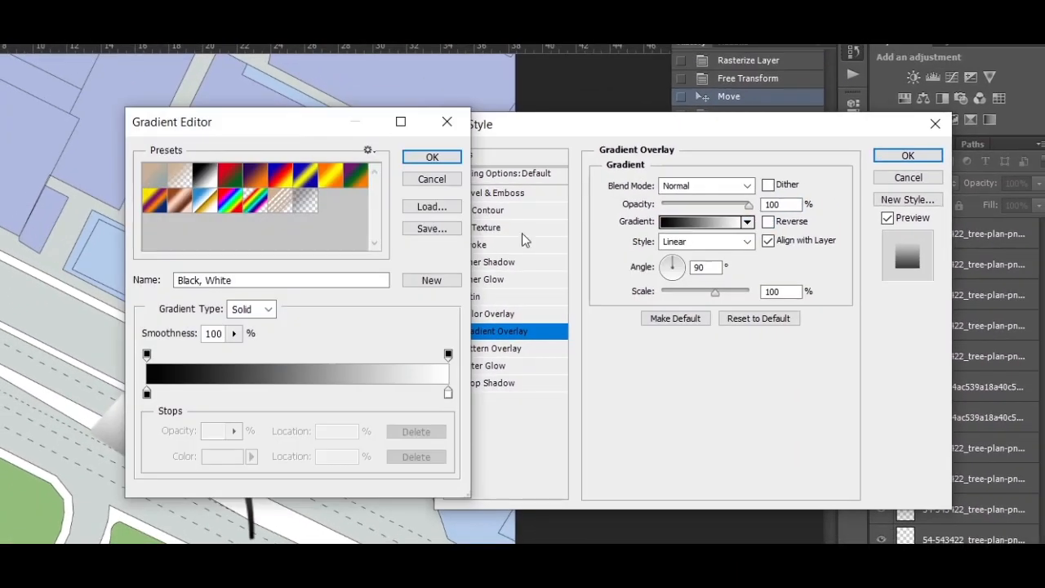
pyautogui.doubleClick(149, 393)
pyautogui.click(673, 358)
pyautogui.click(616, 231)
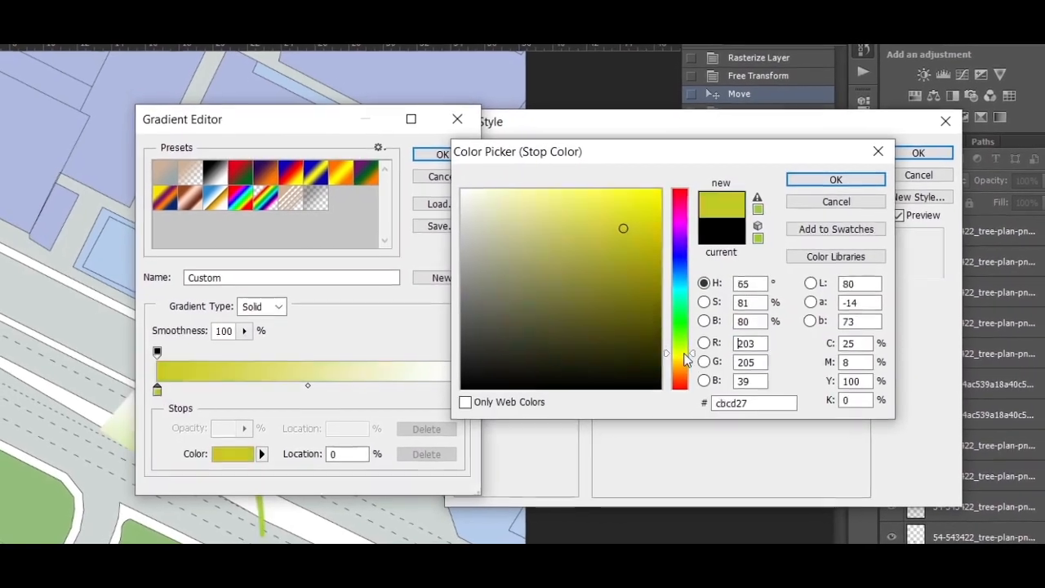
pyautogui.click(663, 187)
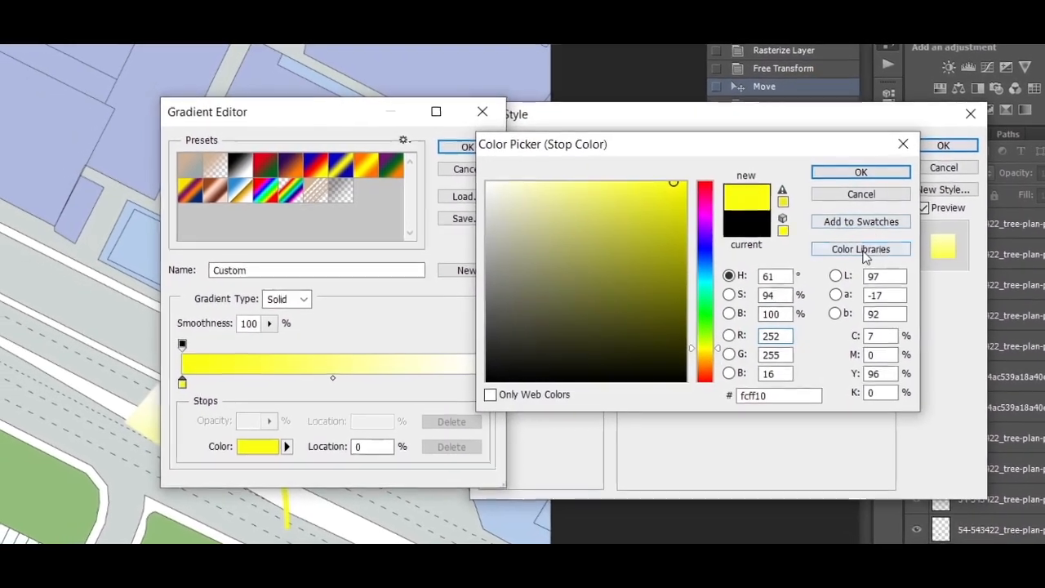
pyautogui.click(847, 253)
pyautogui.click(689, 379)
pyautogui.click(615, 252)
pyautogui.click(861, 166)
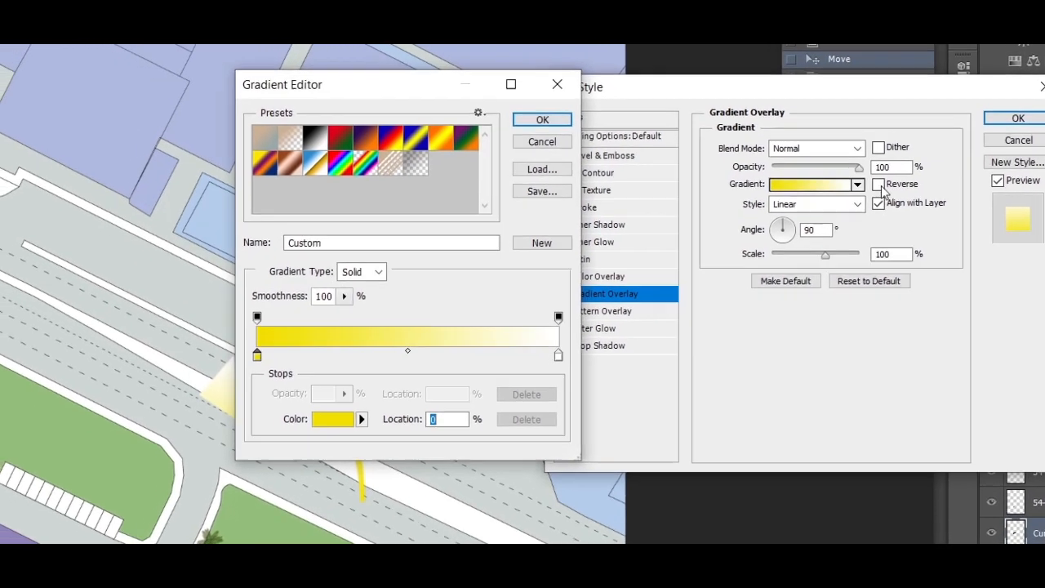
# Step: Change the gradient's white color stop at location 100% to orange
pyautogui.doubleClick(538, 363)
pyautogui.click(801, 321)
pyautogui.click(750, 248)
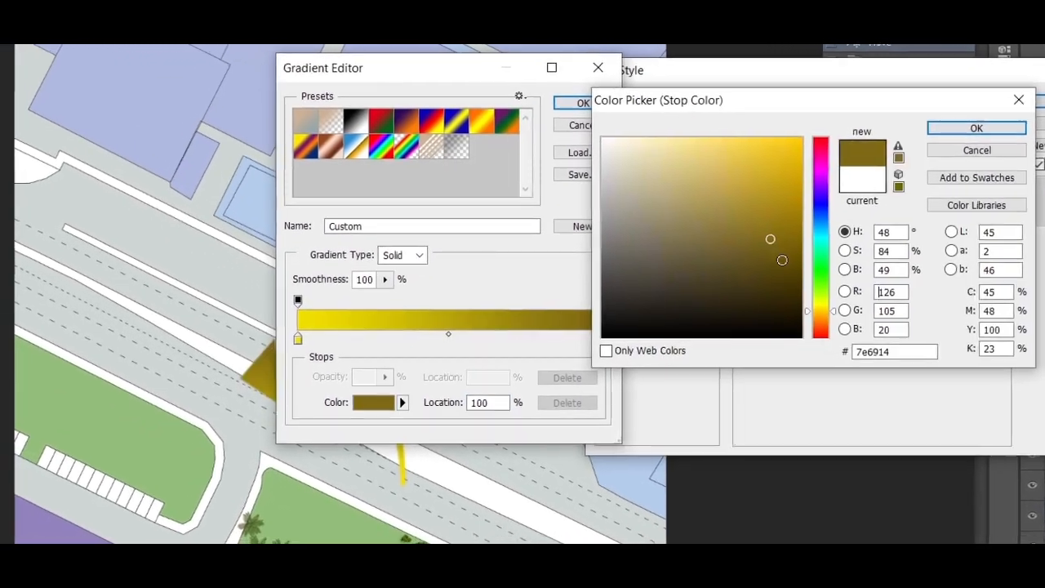
pyautogui.click(801, 324)
pyautogui.click(725, 155)
pyautogui.click(798, 137)
pyautogui.click(967, 123)
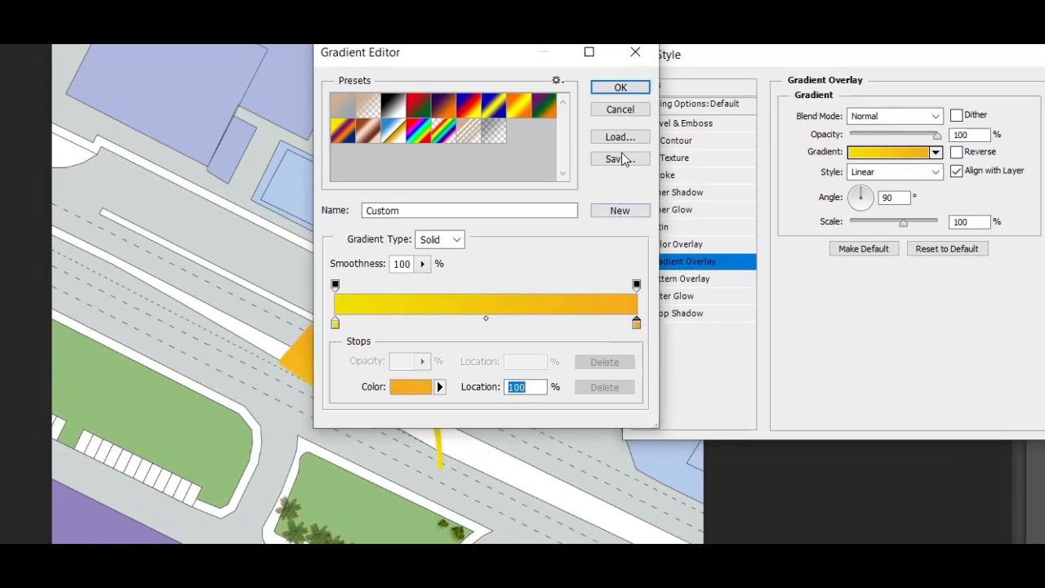
# Step: Accept the yellow-to-orange gradient, reverse its direction, and apply the Gradient Overlay to the arrow
pyautogui.click(637, 80)
pyautogui.click(972, 144)
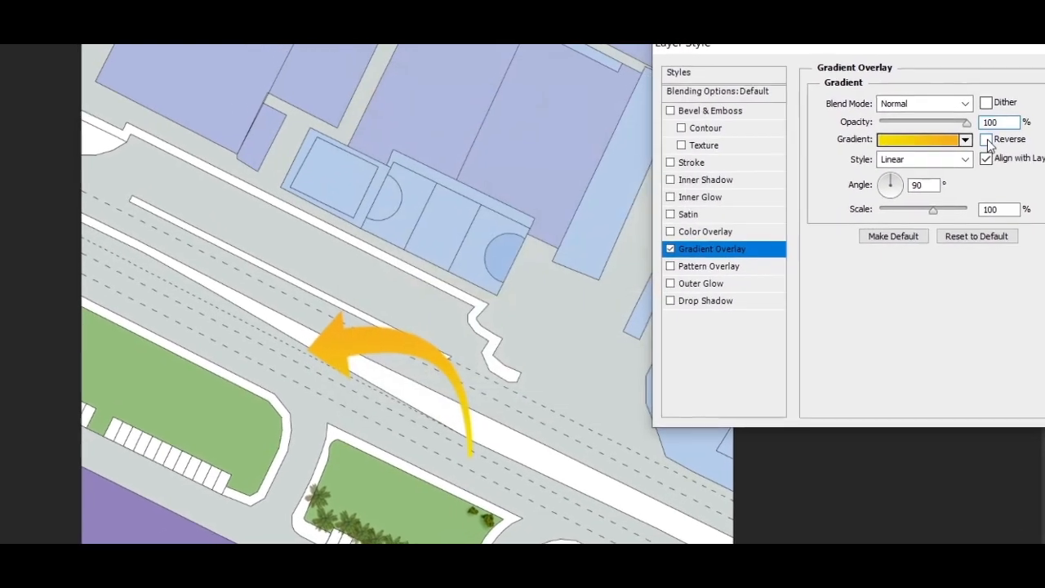
pyautogui.click(971, 164)
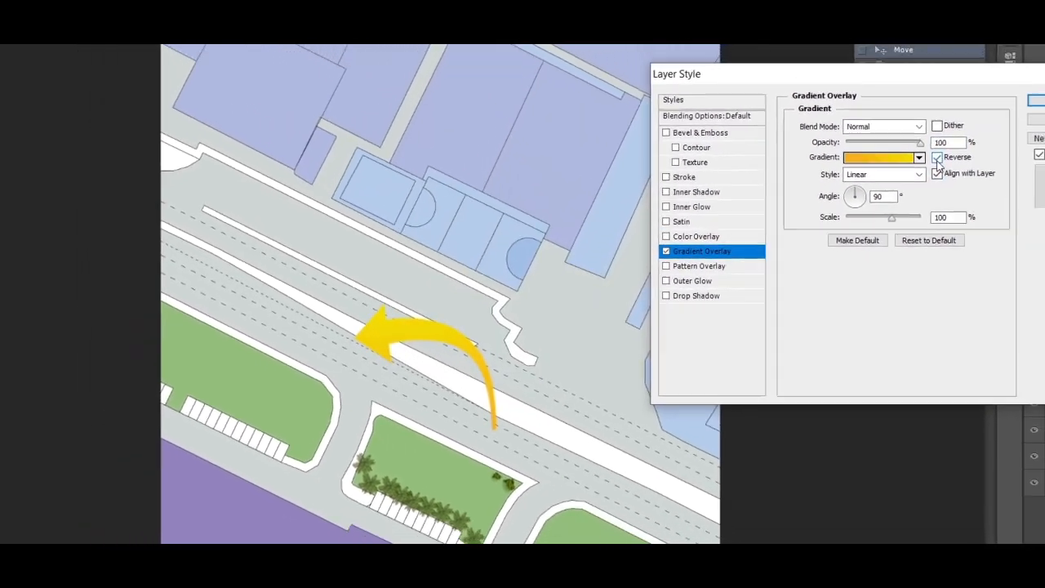
pyautogui.click(1015, 118)
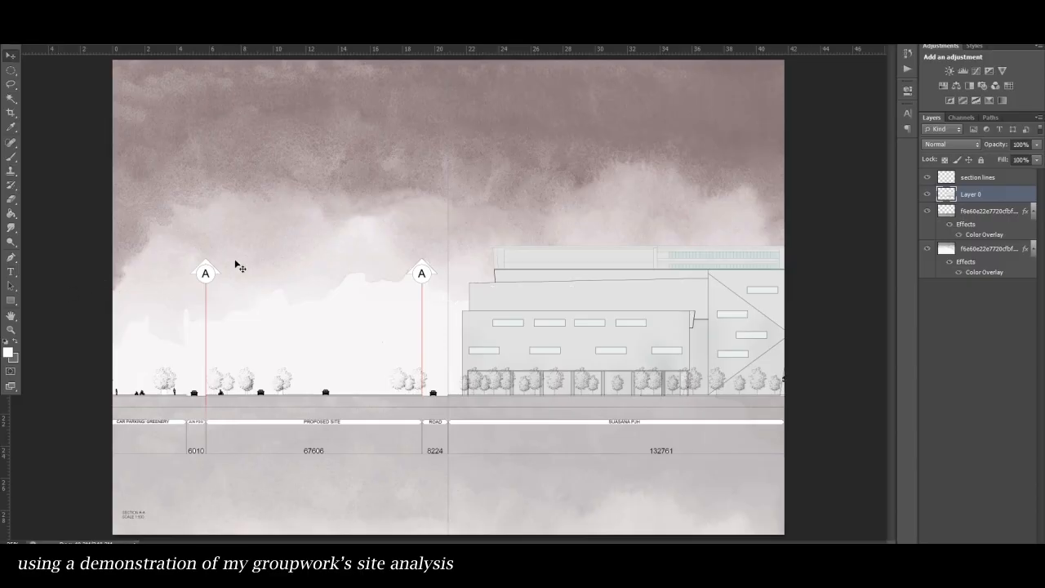
# Step: Sample the pale blue of the rectangular window on the building's right wing with the Eyedropper tool
pyautogui.scroll(8, 742, 326)
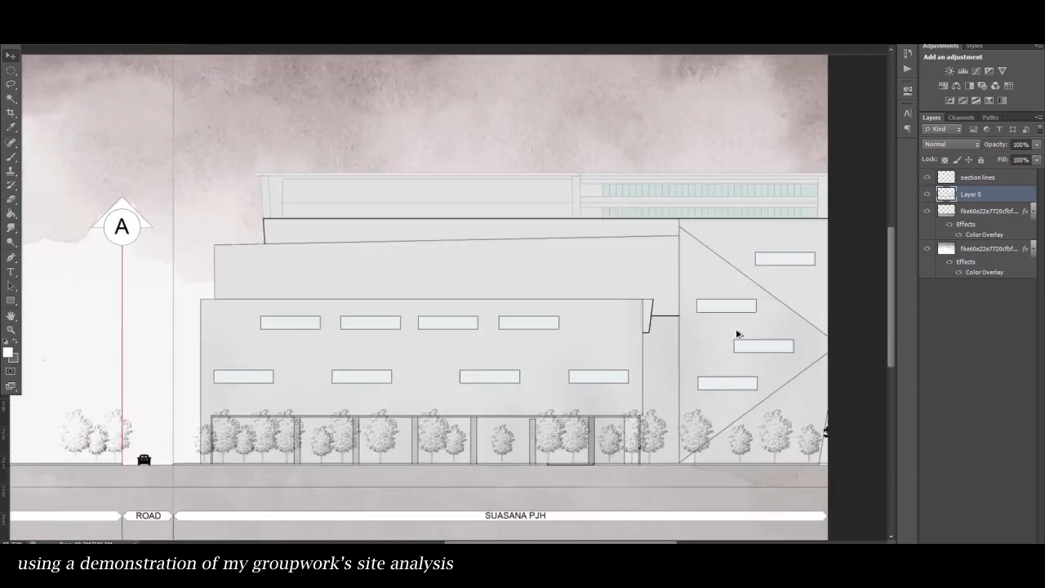
pyautogui.scroll(5, 768, 163)
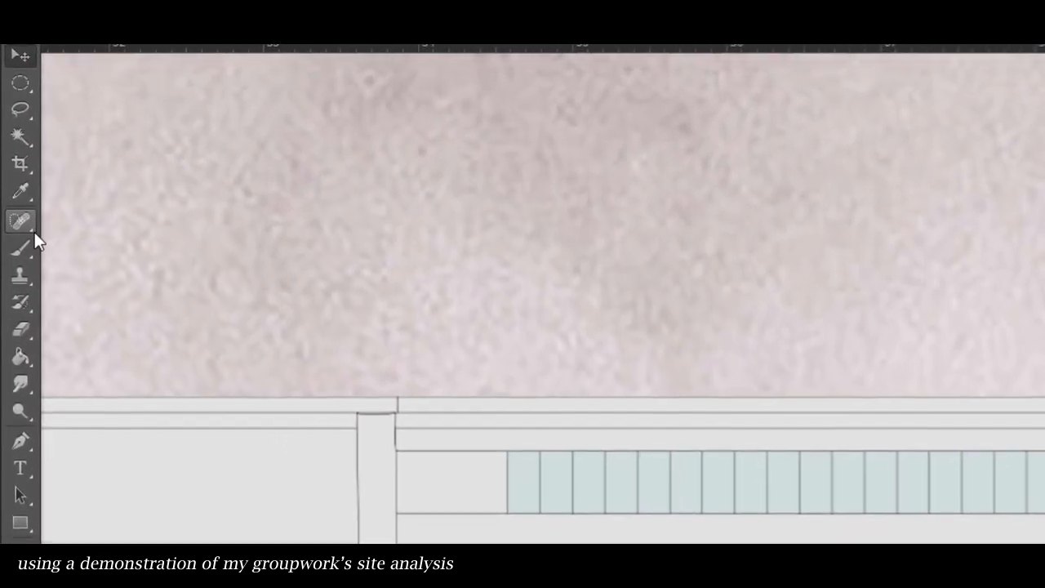
pyautogui.click(30, 200)
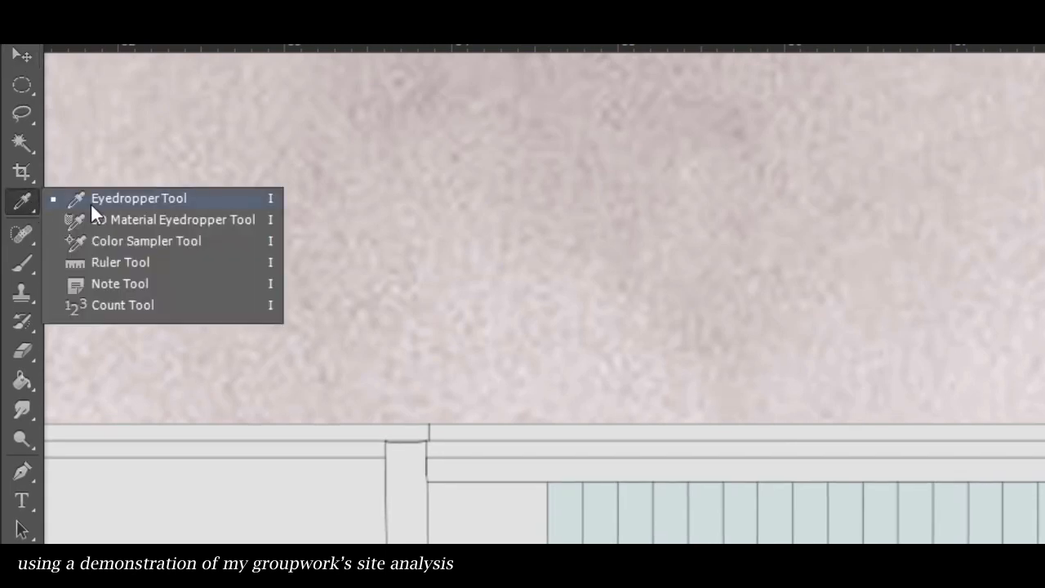
pyautogui.click(125, 200)
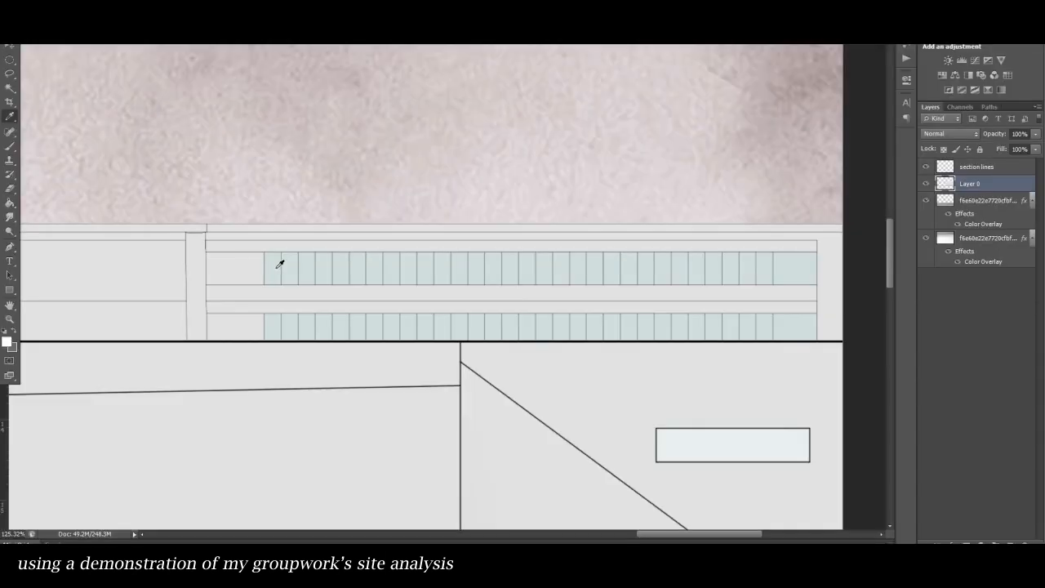
pyautogui.click(279, 264)
pyautogui.moveTo(687, 437); pyautogui.dragTo(671, 405)
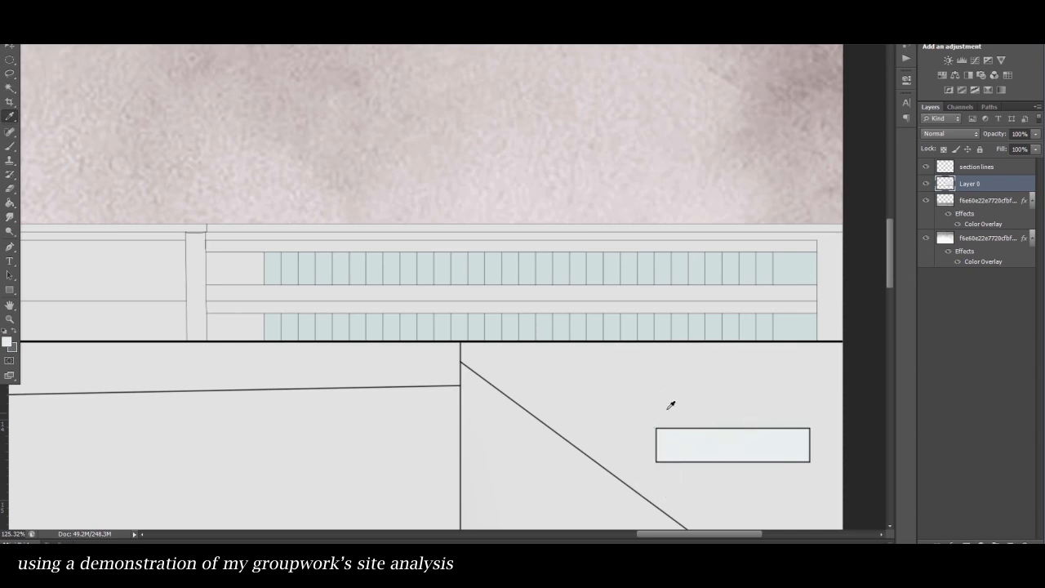
# Step: Fill the first glass pane of the building's upper window strip with the sampled color using the Paint Bucket
pyautogui.rightClick(9, 205)
pyautogui.click(60, 213)
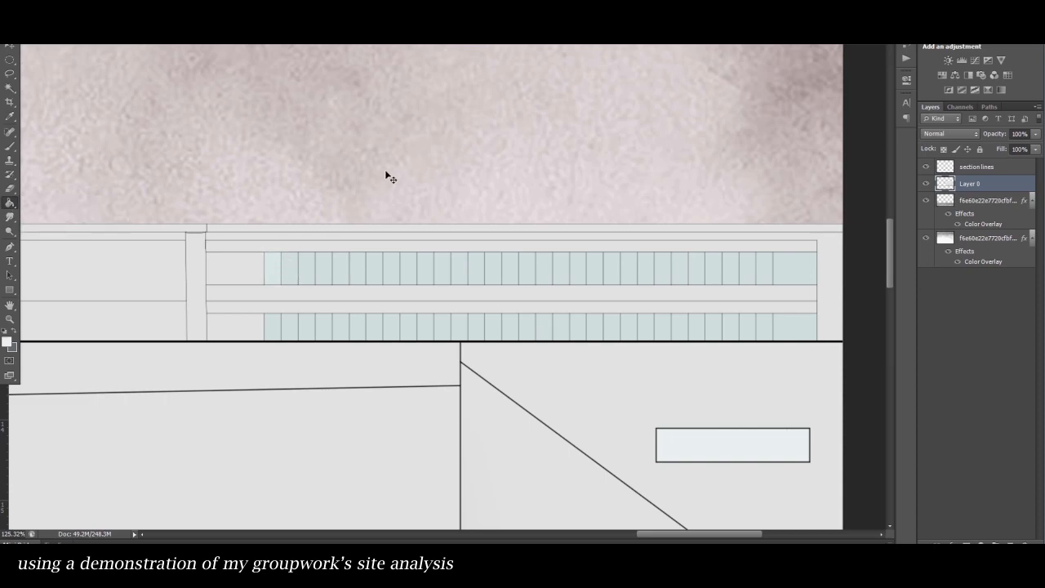
# Step: Try Paint Bucket fills with the sampled color on the sky and ground of the section drawing, undoing them
pyautogui.scroll(-7, 421, 139)
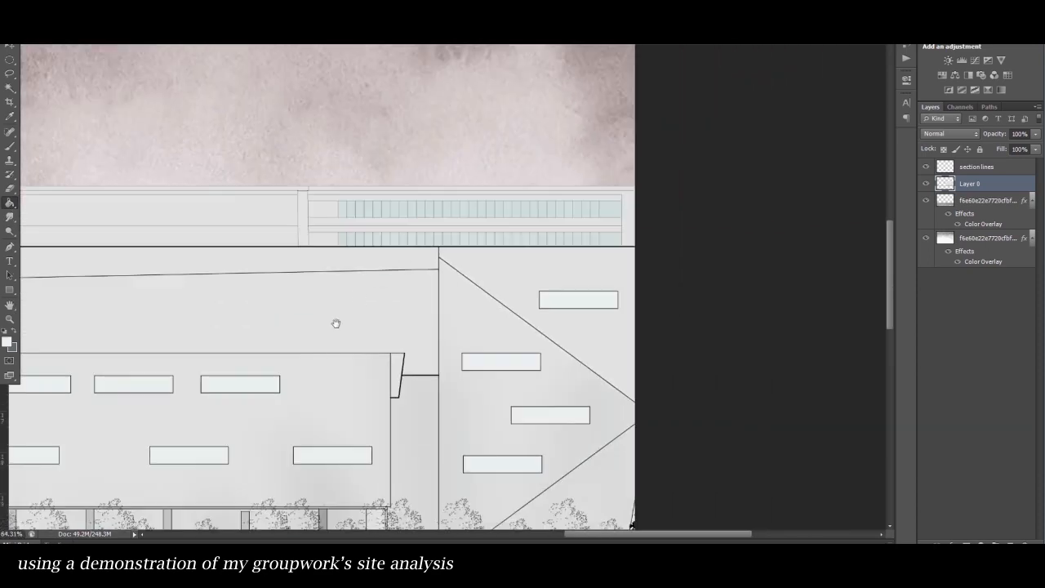
pyautogui.moveTo(351, 367); pyautogui.dragTo(614, 172)
pyautogui.scroll(4, 443, 326)
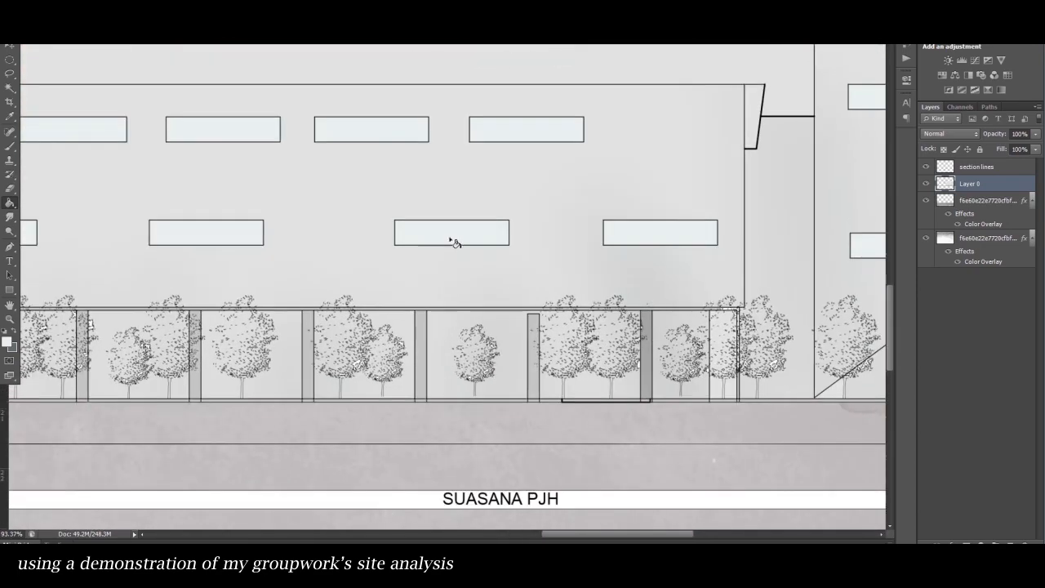
pyautogui.scroll(-6, 726, 262)
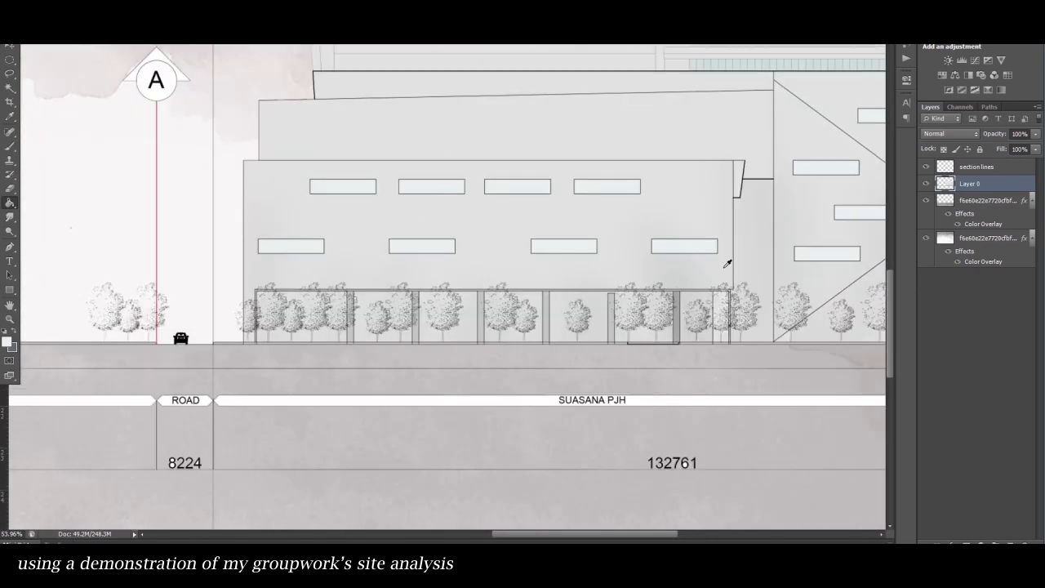
pyautogui.moveTo(283, 268); pyautogui.dragTo(466, 411)
pyautogui.click(231, 96)
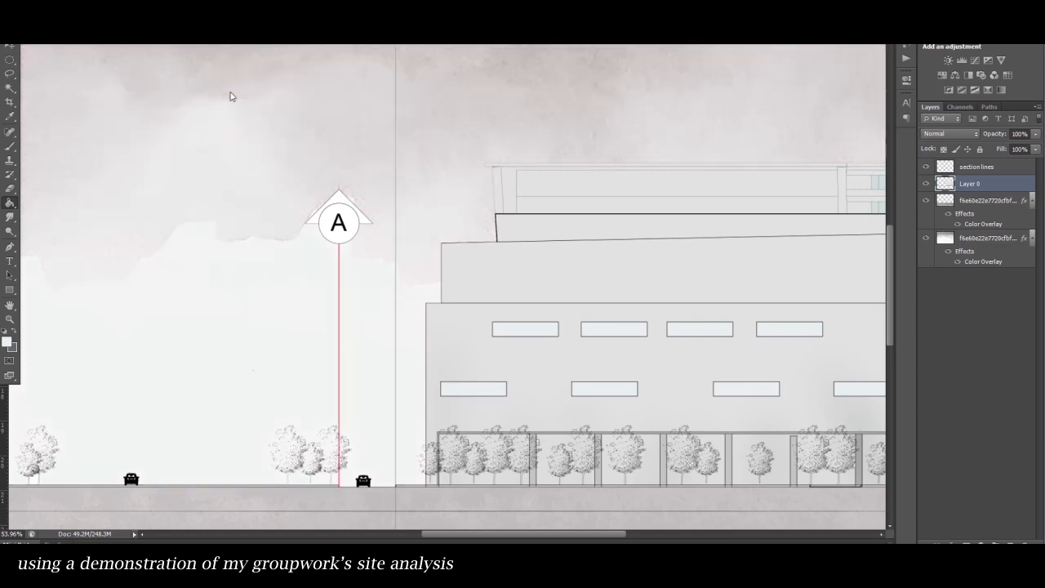
pyautogui.hotkey('ctrl', 'z')
pyautogui.scroll(-6, 382, 124)
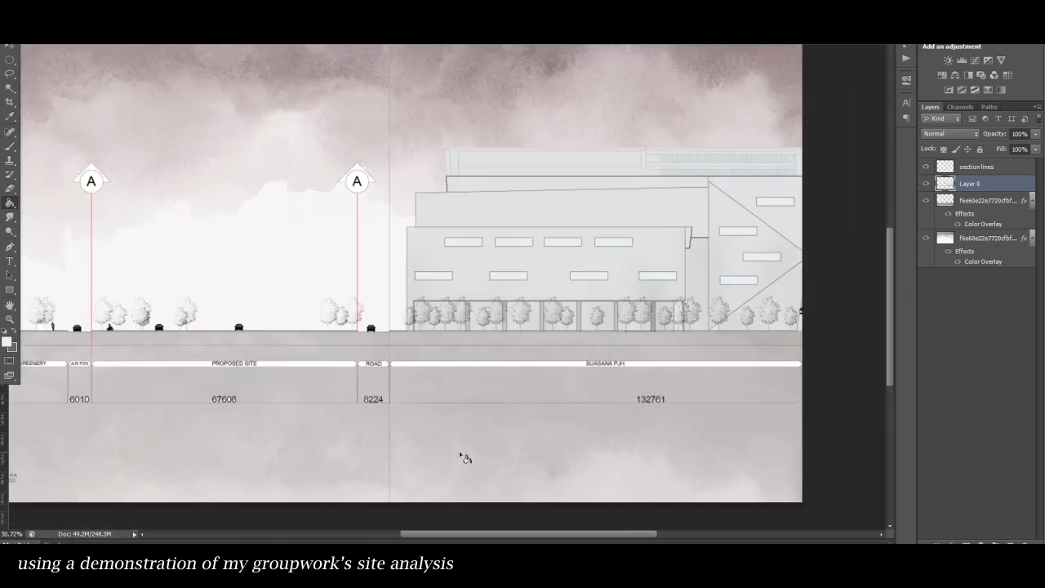
pyautogui.click(461, 454)
pyautogui.hotkey('ctrl', 'z')
pyautogui.moveTo(372, 296); pyautogui.dragTo(434, 329)
pyautogui.scroll(-1, 416, 330)
pyautogui.scroll(-1, 405, 327)
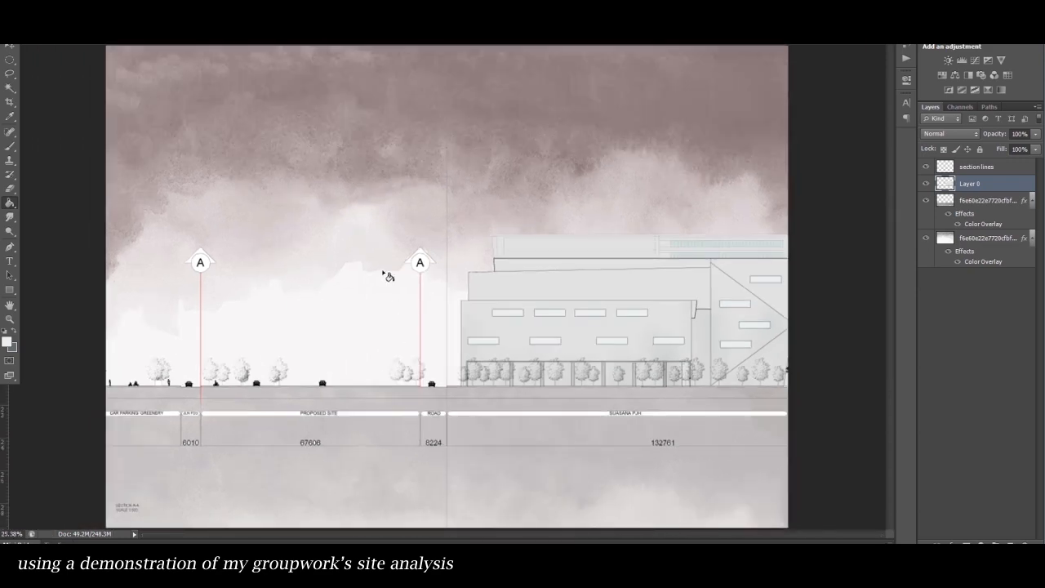
pyautogui.click(308, 132)
pyautogui.click(354, 447)
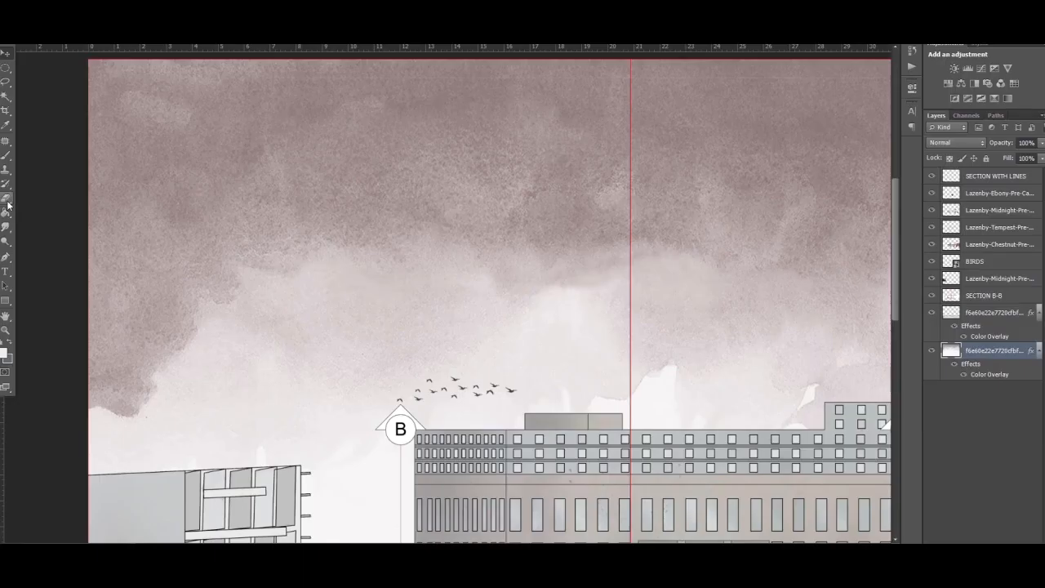
# Step: Try erasing the dark upper-left sky of the background layer with a large Eraser brush, and undo it
pyautogui.click(7, 203)
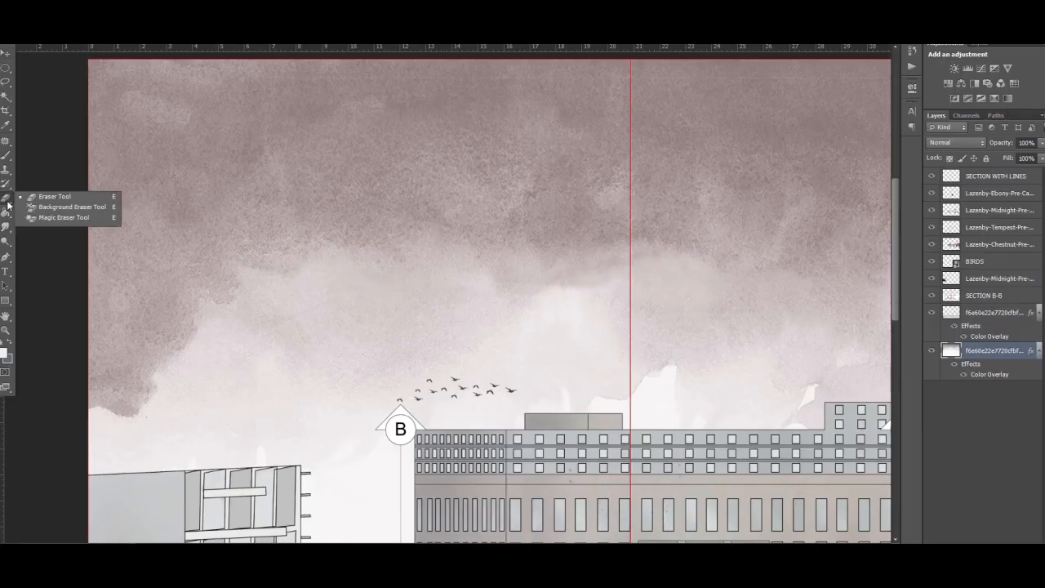
pyautogui.click(79, 199)
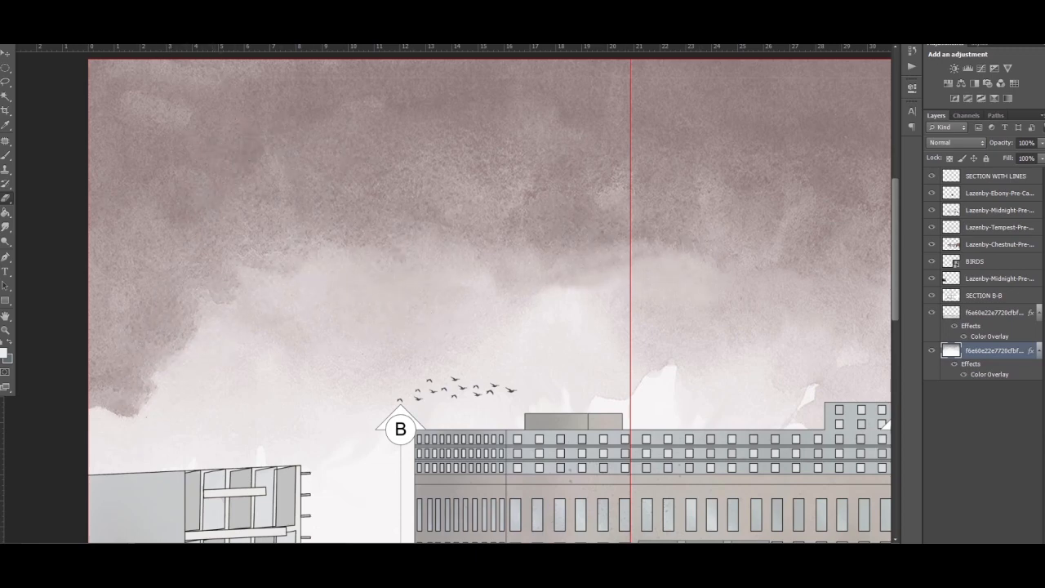
pyautogui.moveTo(525, 224)
pyautogui.mouseDown()
pyautogui.moveTo(253, 311)
pyautogui.moveTo(128, 275)
pyautogui.moveTo(69, 167)
pyautogui.moveTo(409, 76)
pyautogui.moveTo(187, 299)
pyautogui.moveTo(117, 233)
pyautogui.moveTo(272, 181)
pyautogui.moveTo(460, 210)
pyautogui.mouseUp()
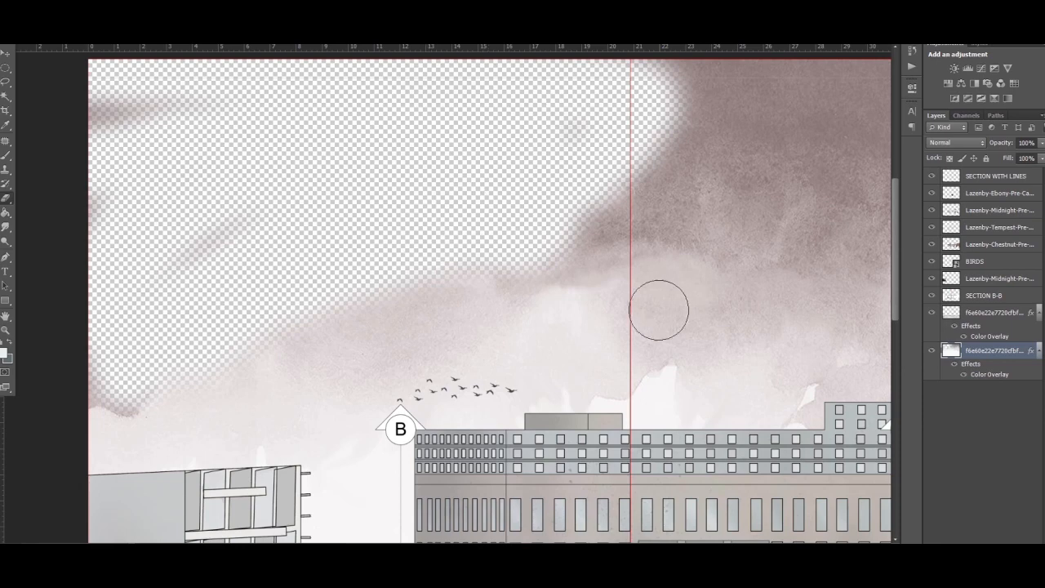
pyautogui.hotkey('ctrl', 'z')
# Step: Try scribbling across the upper-left sky with the Background Eraser tool, and undo the strokes
pyautogui.rightClick(8, 203)
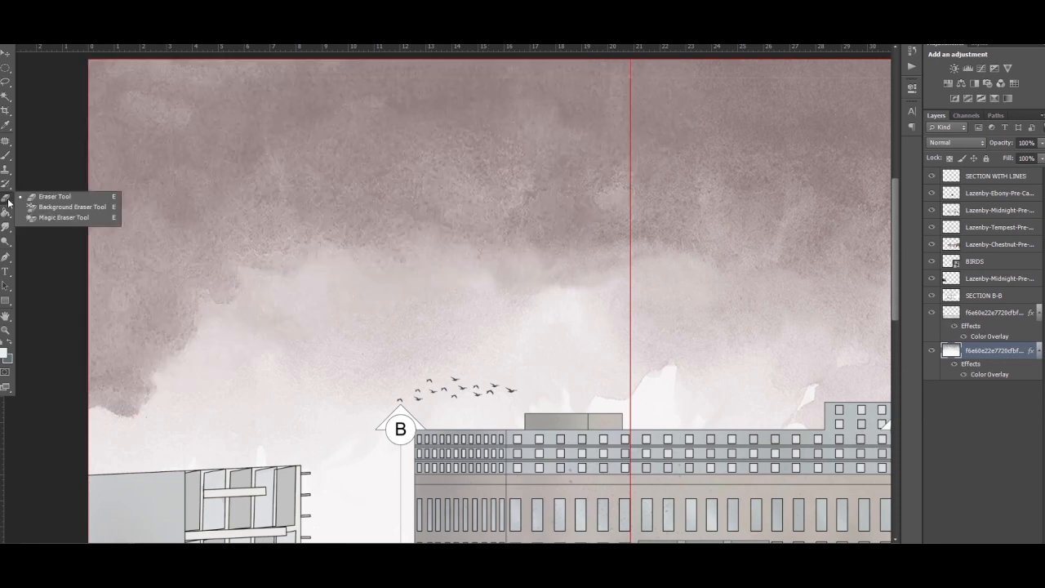
pyautogui.click(49, 207)
pyautogui.moveTo(405, 181)
pyautogui.mouseDown()
pyautogui.moveTo(333, 168)
pyautogui.moveTo(301, 202)
pyautogui.moveTo(390, 142)
pyautogui.moveTo(364, 126)
pyautogui.moveTo(355, 285)
pyautogui.moveTo(374, 325)
pyautogui.moveTo(467, 286)
pyautogui.moveTo(457, 197)
pyautogui.moveTo(464, 205)
pyautogui.moveTo(608, 192)
pyautogui.moveTo(228, 130)
pyautogui.moveTo(194, 104)
pyautogui.moveTo(146, 218)
pyautogui.moveTo(155, 325)
pyautogui.moveTo(241, 131)
pyautogui.moveTo(184, 262)
pyautogui.moveTo(159, 288)
pyautogui.mouseUp()
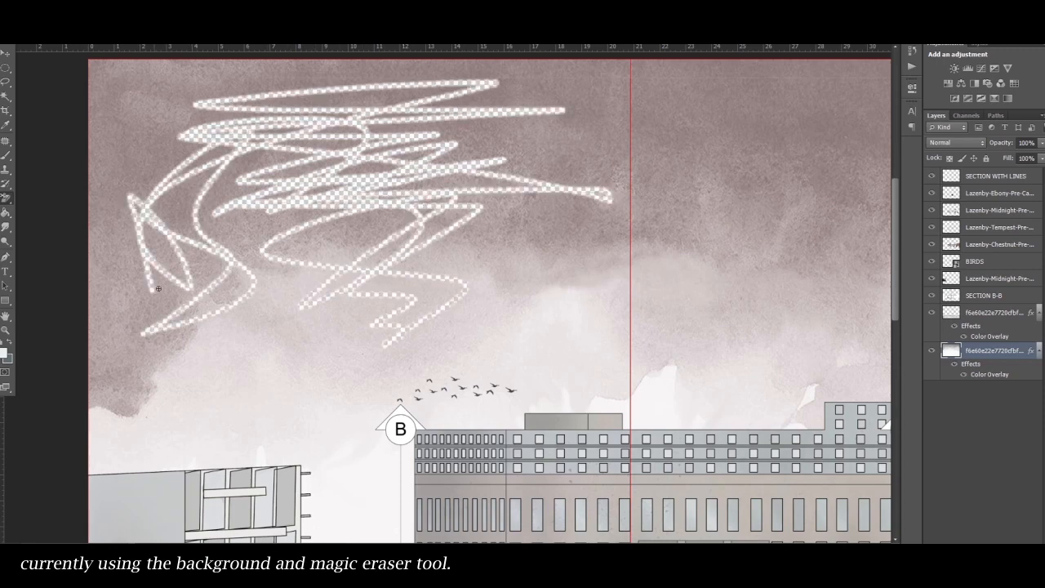
pyautogui.hotkey('ctrl', 'z')
# Step: Enlarge the Background Eraser brush, try it across the upper-left sky, and undo the strokes
pyautogui.click(34, 23)
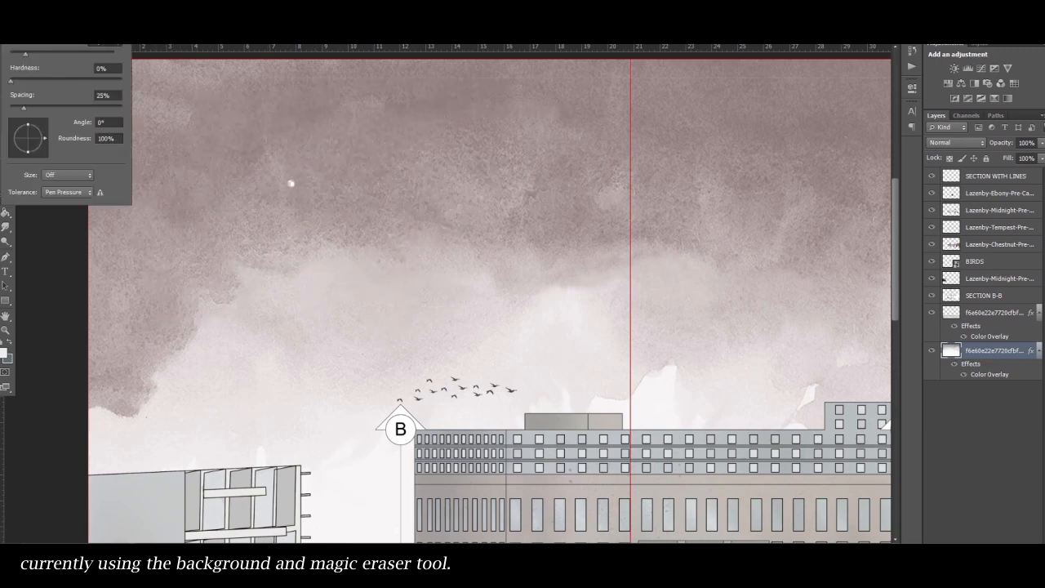
pyautogui.moveTo(468, 167)
pyautogui.mouseDown()
pyautogui.moveTo(313, 203)
pyautogui.moveTo(537, 241)
pyautogui.moveTo(335, 194)
pyautogui.moveTo(422, 393)
pyautogui.moveTo(381, 421)
pyautogui.moveTo(280, 187)
pyautogui.moveTo(156, 150)
pyautogui.moveTo(90, 363)
pyautogui.moveTo(215, 450)
pyautogui.moveTo(133, 163)
pyautogui.moveTo(213, 199)
pyautogui.mouseUp()
pyautogui.hotkey('ctrl', 'z')
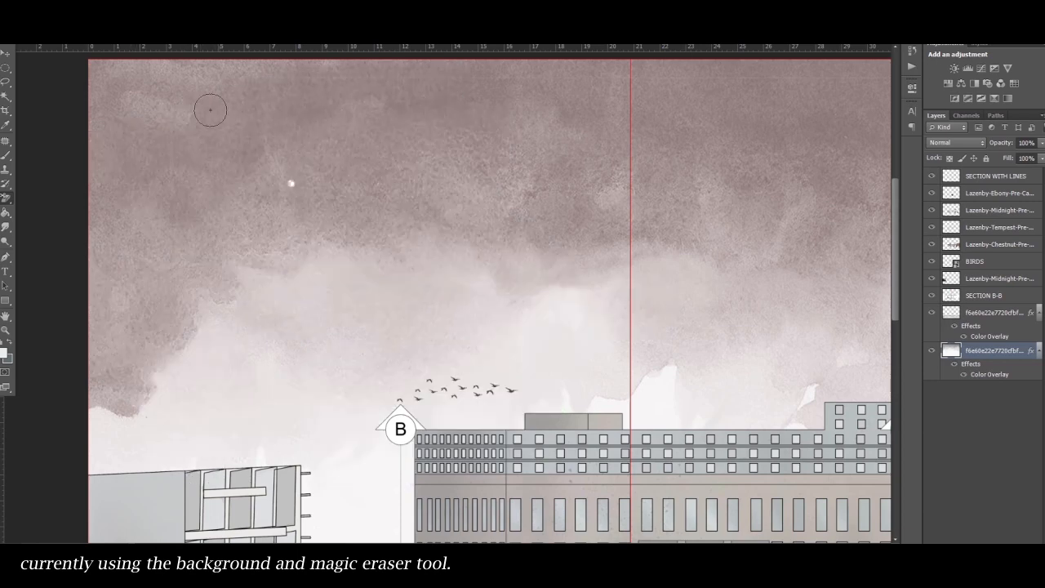
# Step: Try removing several dark sky areas with the Magic Eraser tool, and open the document history
pyautogui.rightClick(6, 201)
pyautogui.click(94, 224)
pyautogui.click(391, 189)
pyautogui.click(299, 116)
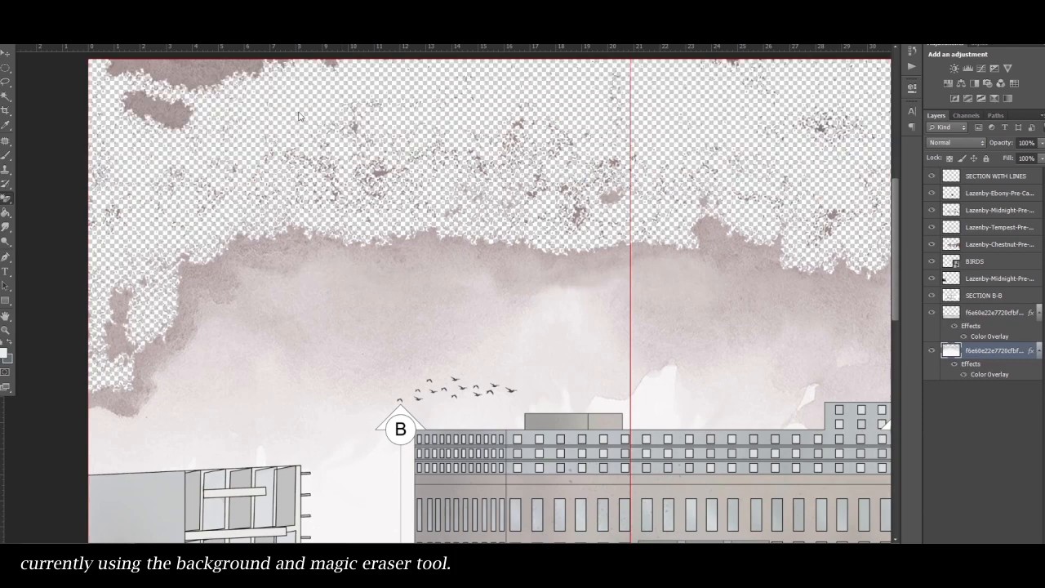
pyautogui.click(220, 81)
pyautogui.scroll(-2, 245, 196)
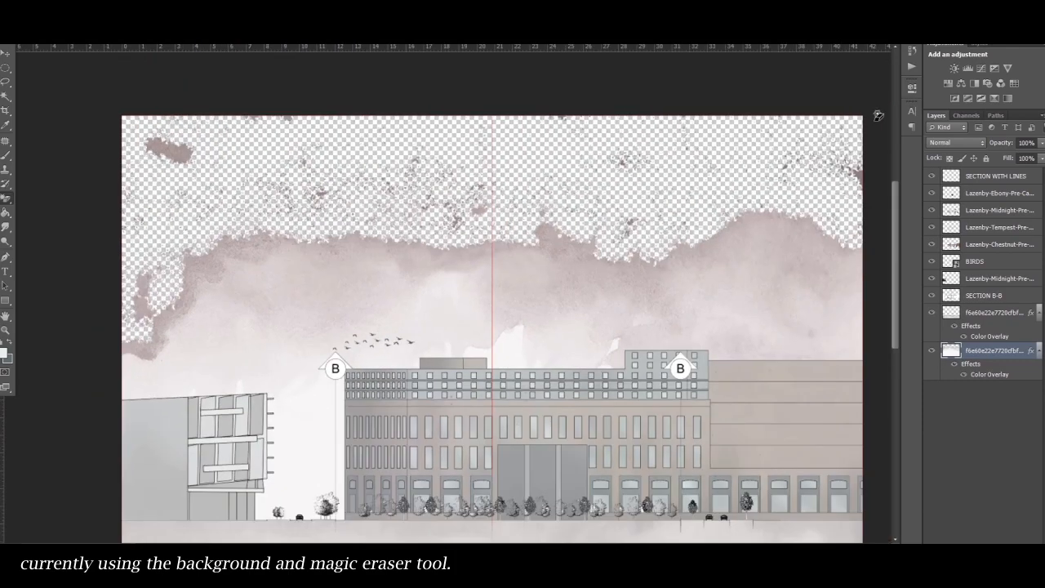
pyautogui.click(913, 51)
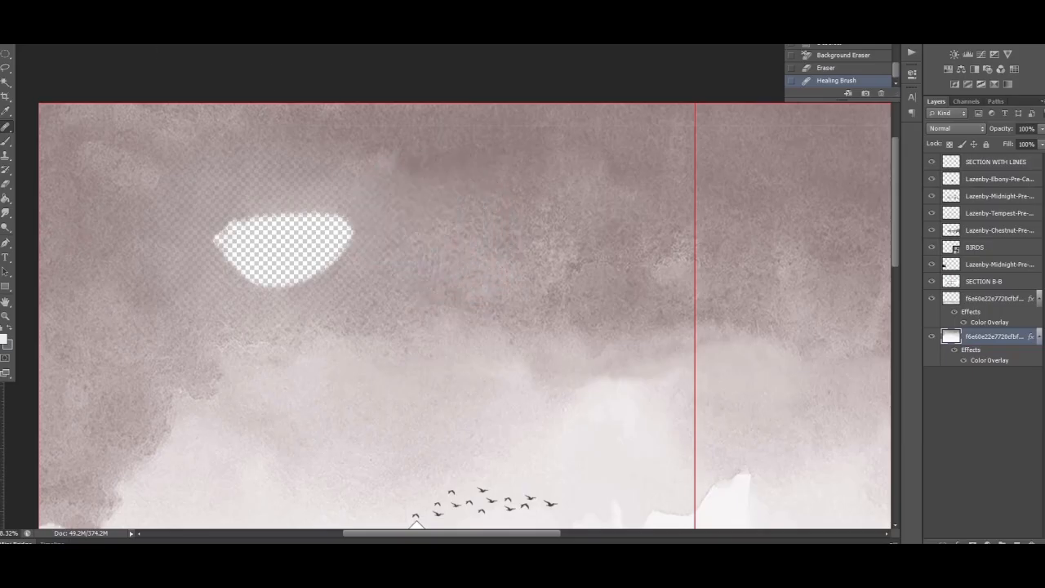
# Step: Enlarge the Healing Brush and paint over the erased hole in the sky with the surrounding texture
pyautogui.click(79, 45)
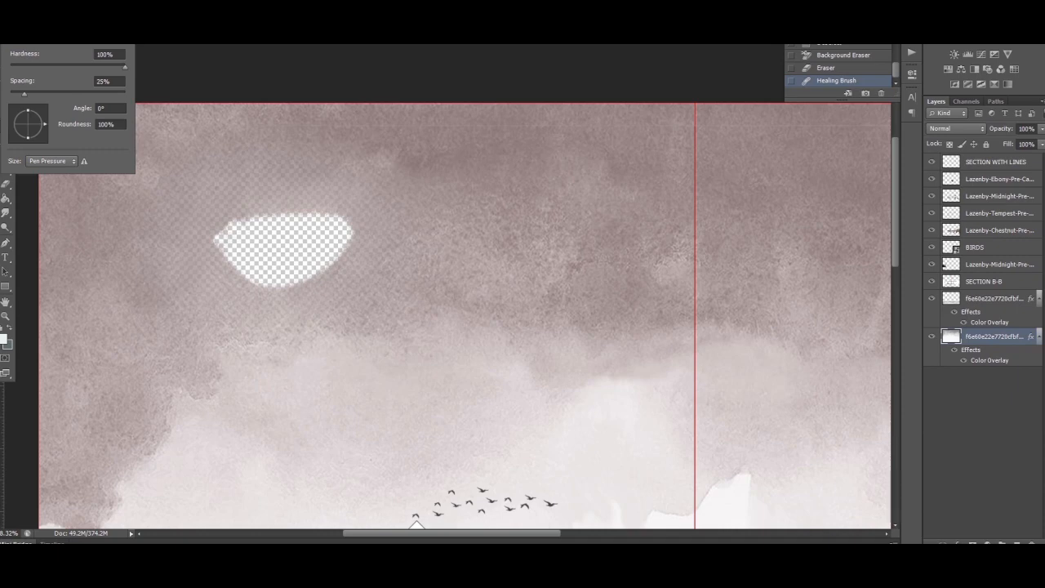
pyautogui.click(450, 201)
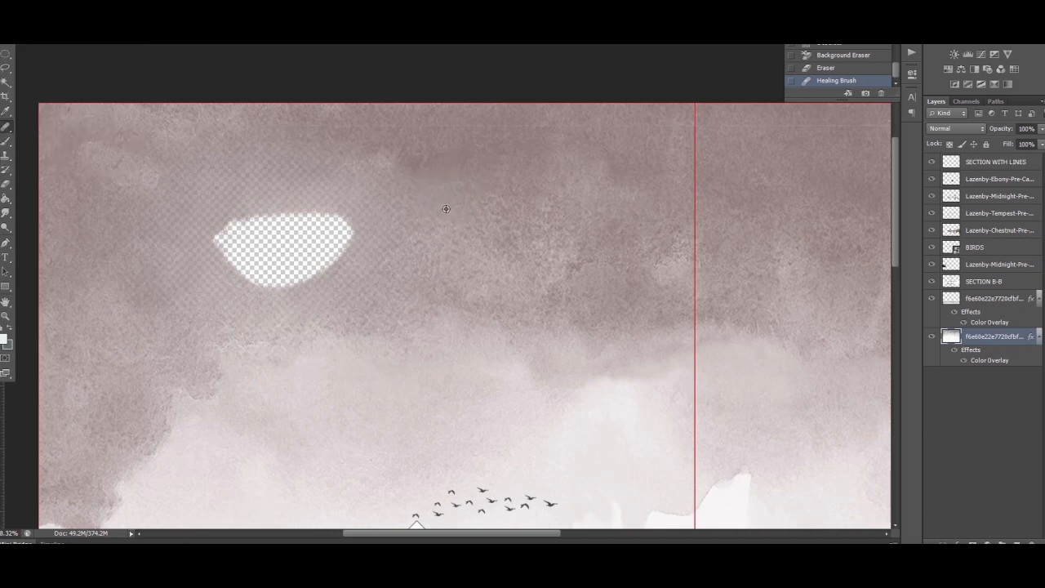
pyautogui.moveTo(360, 230)
pyautogui.mouseDown()
pyautogui.moveTo(317, 262)
pyautogui.moveTo(249, 233)
pyautogui.moveTo(245, 222)
pyautogui.moveTo(201, 235)
pyautogui.moveTo(247, 253)
pyautogui.moveTo(188, 263)
pyautogui.moveTo(350, 205)
pyautogui.moveTo(313, 251)
pyautogui.moveTo(358, 149)
pyautogui.moveTo(334, 202)
pyautogui.moveTo(231, 220)
pyautogui.moveTo(205, 209)
pyautogui.mouseUp()
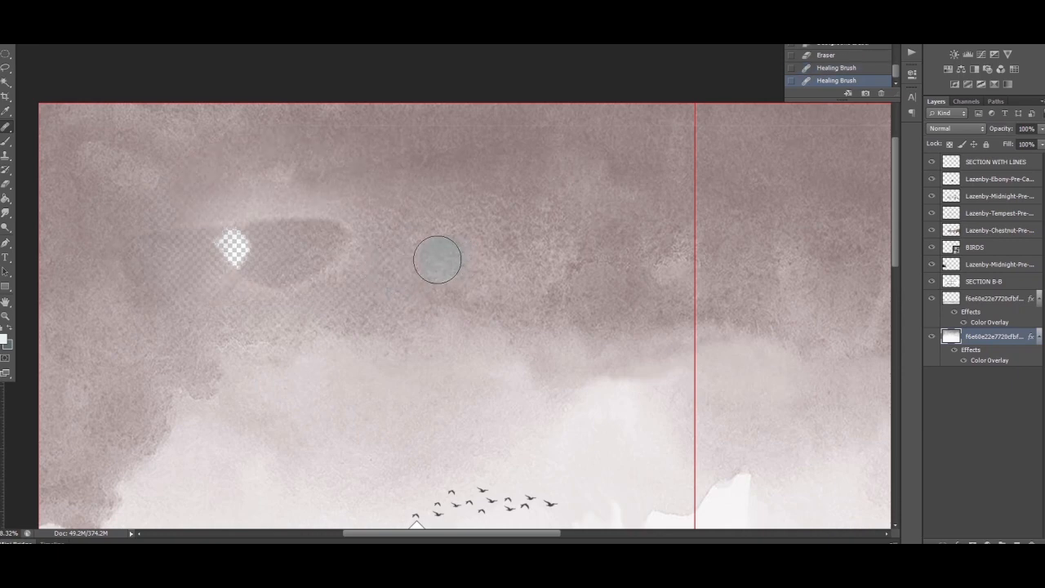
pyautogui.moveTo(298, 259)
pyautogui.mouseDown()
pyautogui.moveTo(264, 275)
pyautogui.moveTo(264, 261)
pyautogui.moveTo(233, 245)
pyautogui.mouseUp()
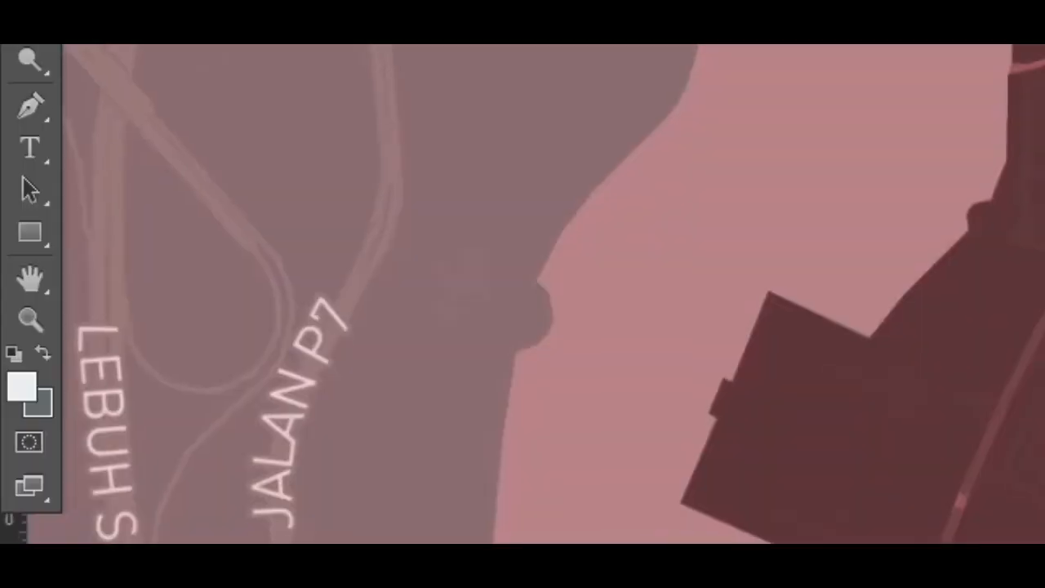
# Step: Draw a circle about 213 px wide over the Persiaran Perdana road crossing, with no fill and a dashed white 5 pt stroke
pyautogui.click(30, 230)
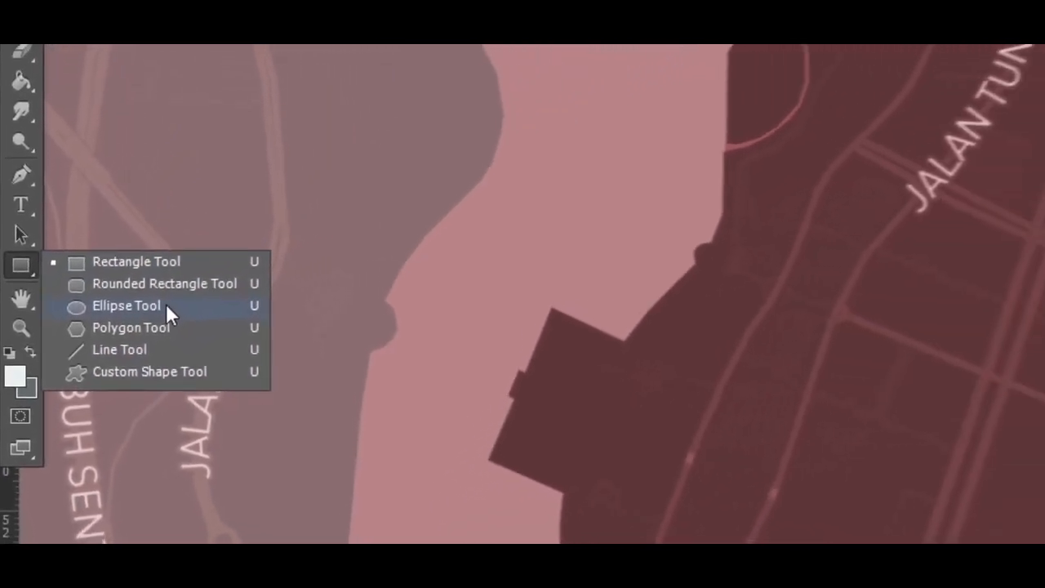
pyautogui.click(166, 306)
pyautogui.moveTo(900, 267); pyautogui.dragTo(972, 417)
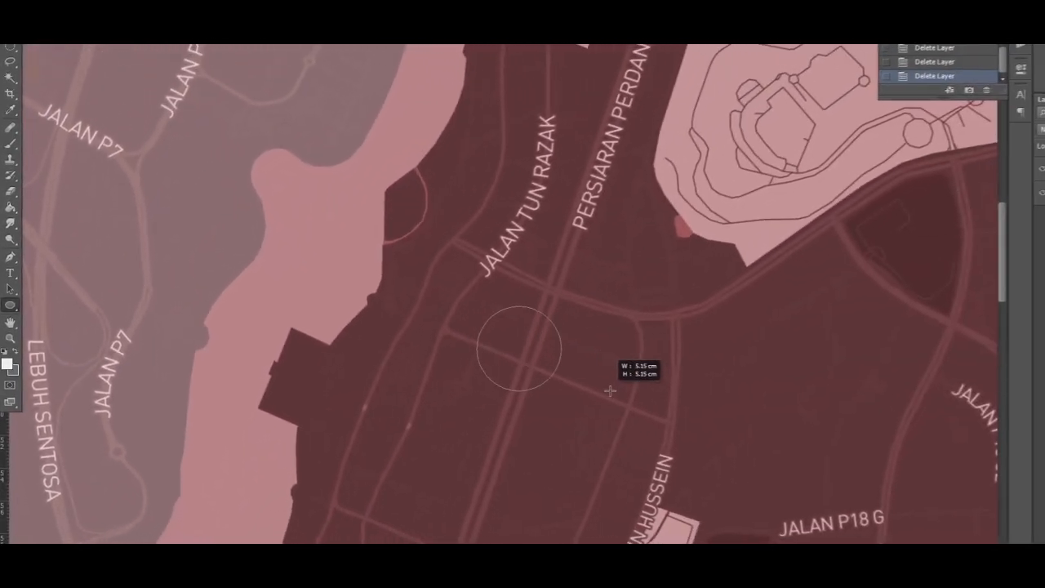
pyautogui.moveTo(610, 390); pyautogui.dragTo(653, 431)
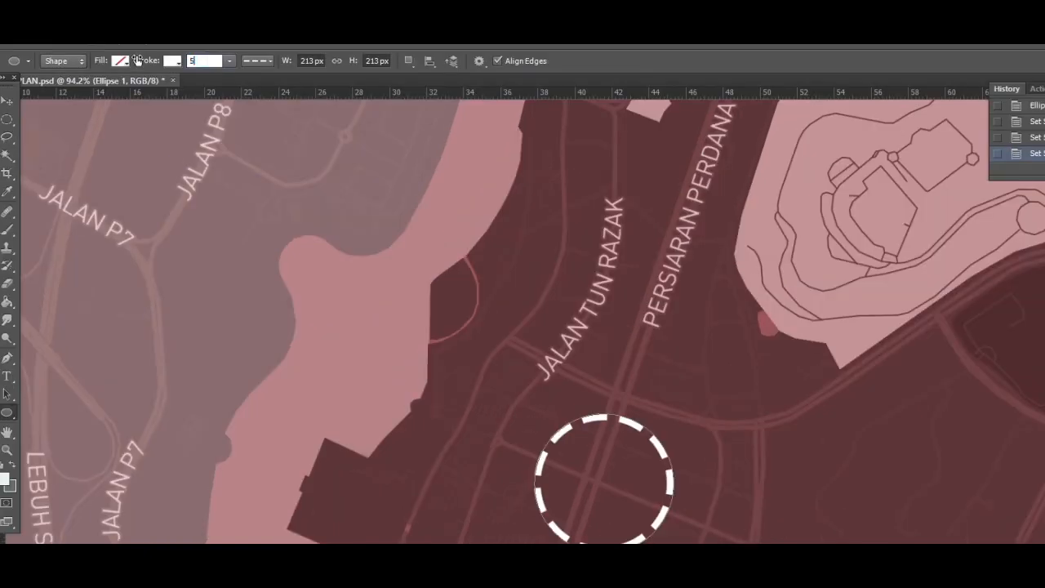
# Step: Move the dashed circle up and left to overlap the lower end of the Jalan Tun Razak label
pyautogui.press('v')
pyautogui.moveTo(674, 500); pyautogui.dragTo(631, 443)
pyautogui.scroll(-1, 581, 264)
pyautogui.scroll(2, 585, 274)
pyautogui.moveTo(758, 539); pyautogui.dragTo(712, 451)
# Step: Draw a line about 75 by 170 px down from the circle's lower-right edge and give it a solid stroke
pyautogui.moveTo(6, 412); pyautogui.dragTo(61, 463)
pyautogui.moveTo(585, 376); pyautogui.dragTo(629, 493)
pyautogui.click(258, 61)
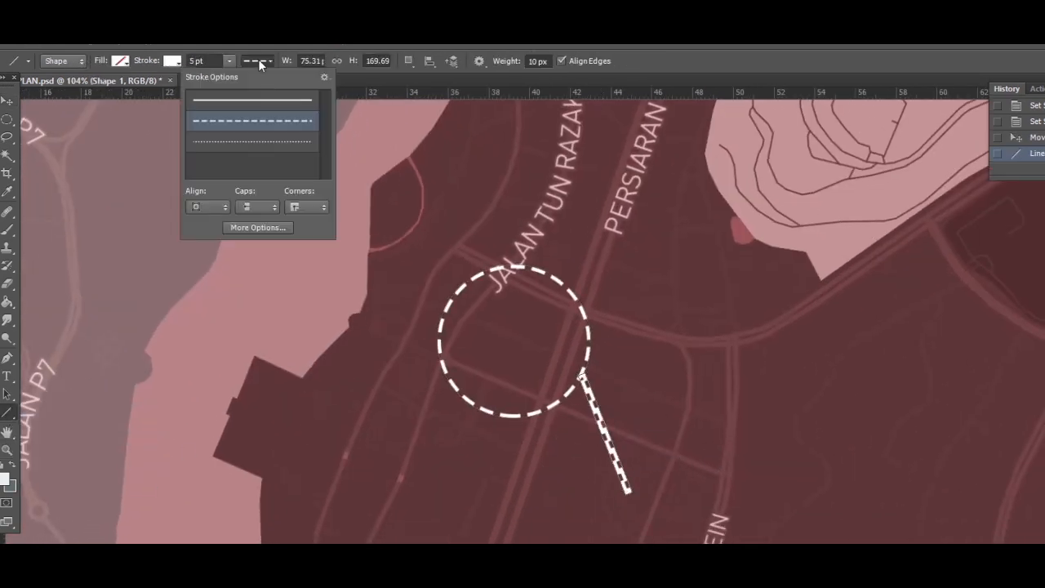
pyautogui.click(260, 105)
# Step: Set the line's stroke width to 2.5 pt and select Layer 0
pyautogui.click(204, 62)
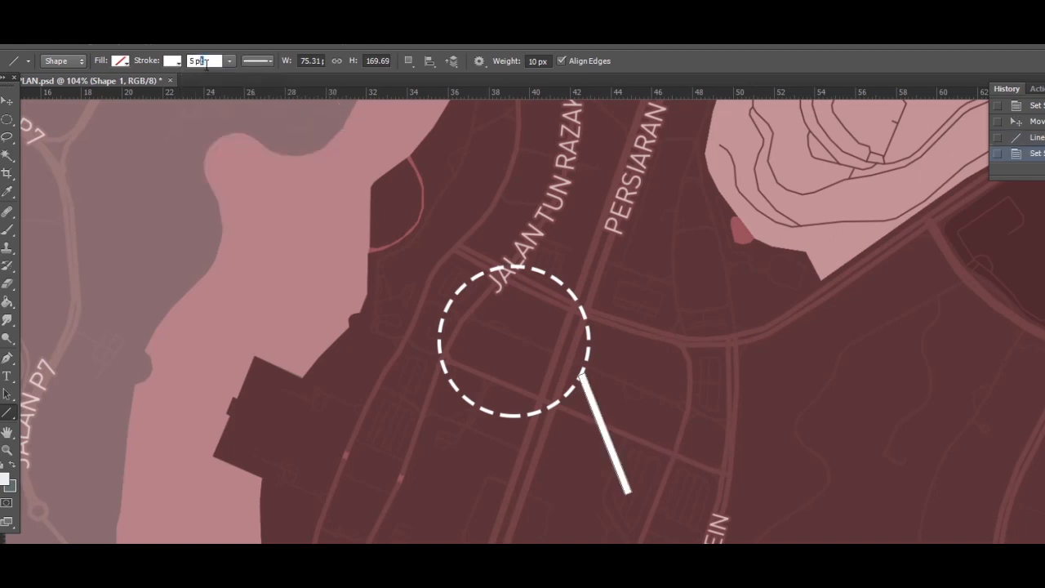
pyautogui.doubleClick(205, 62)
pyautogui.write('2.5')
pyautogui.press('Return')
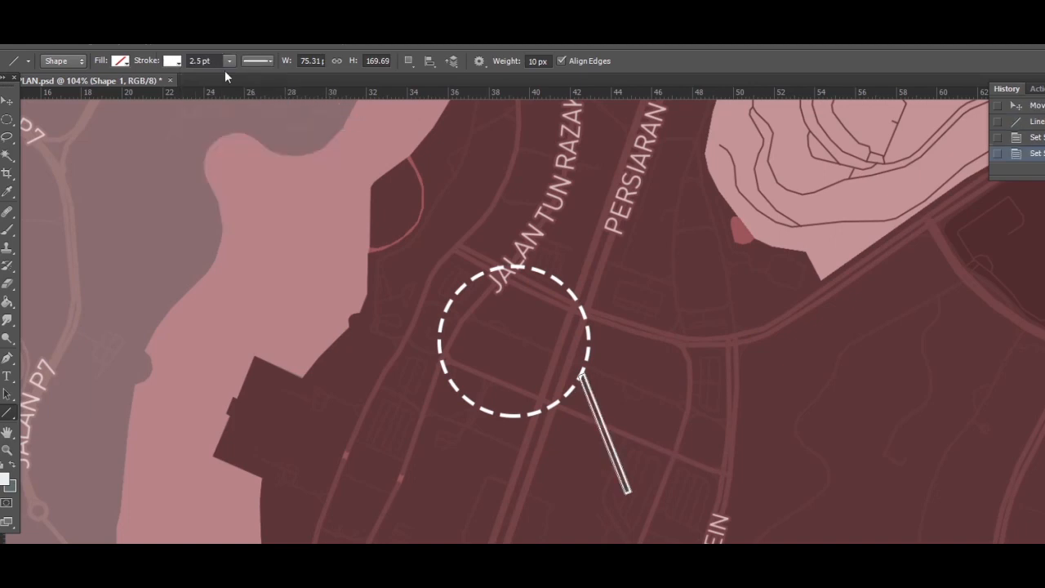
pyautogui.click(7, 100)
pyautogui.click(1037, 368)
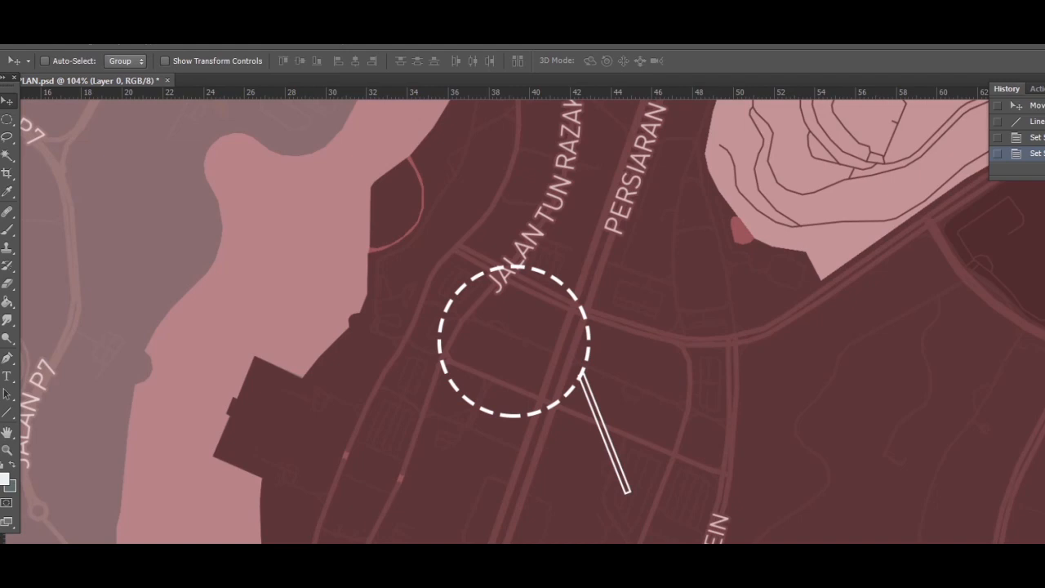
# Step: Fill the line running down from the dashed circle with white and remove its stroke
pyautogui.click(8, 412)
pyautogui.click(120, 60)
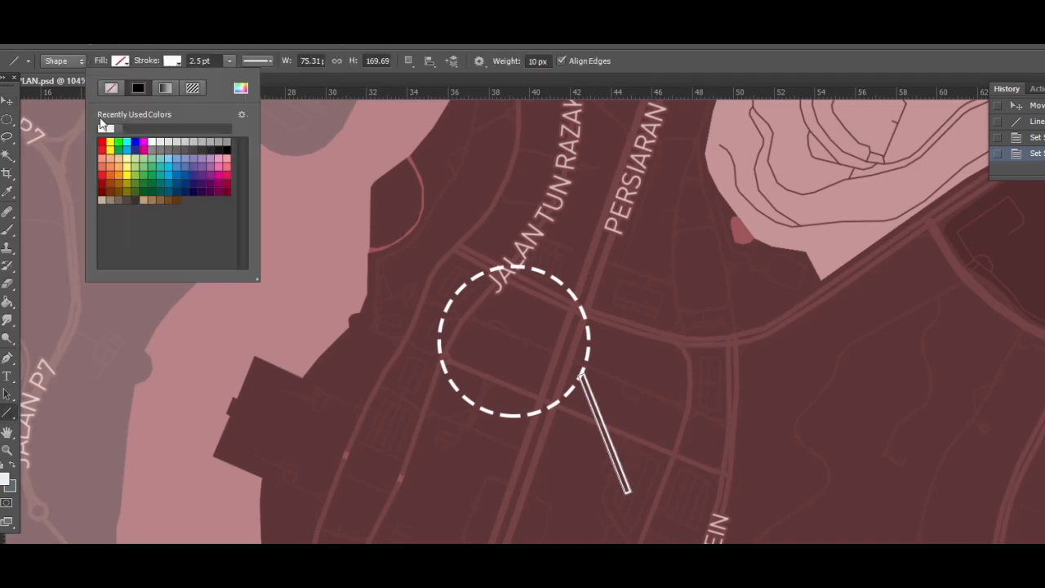
pyautogui.click(106, 128)
pyautogui.click(171, 61)
pyautogui.click(59, 87)
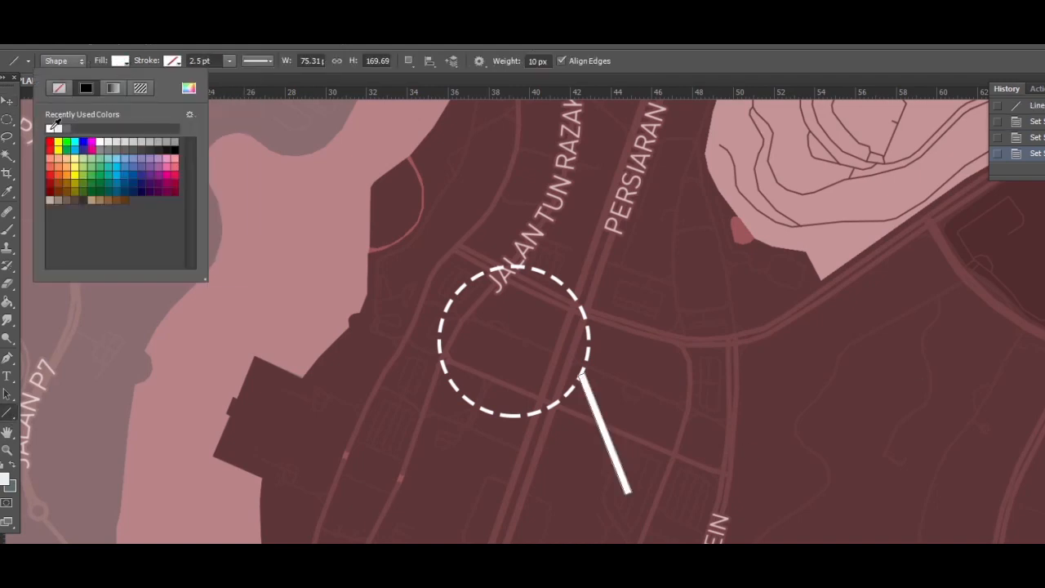
pyautogui.click(209, 62)
pyautogui.click(8, 100)
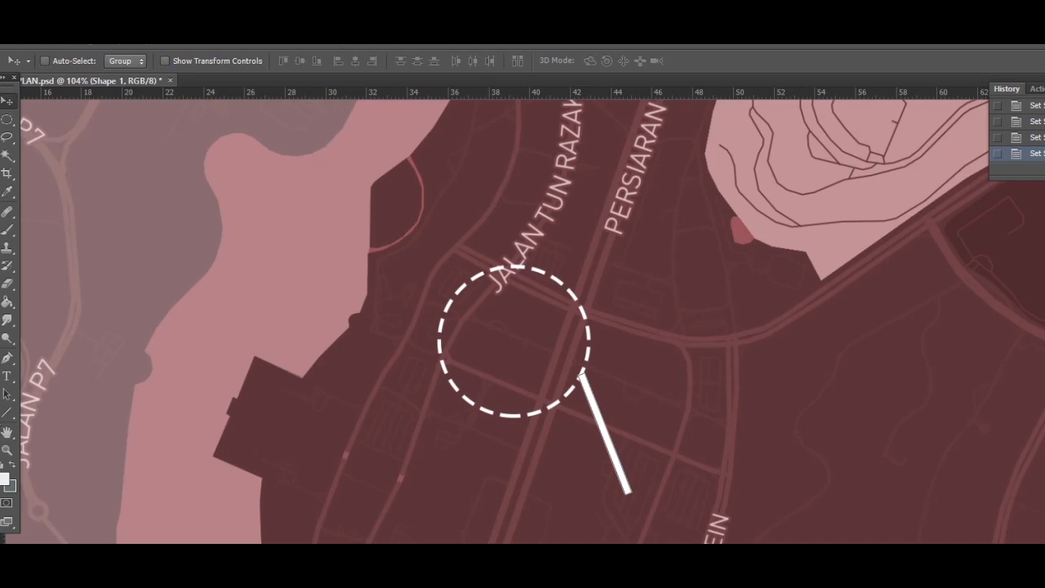
# Step: Add a text box below the line's lower end reading PROPOSED SITE in capitals
pyautogui.click(7, 378)
pyautogui.moveTo(554, 524); pyautogui.dragTo(767, 543)
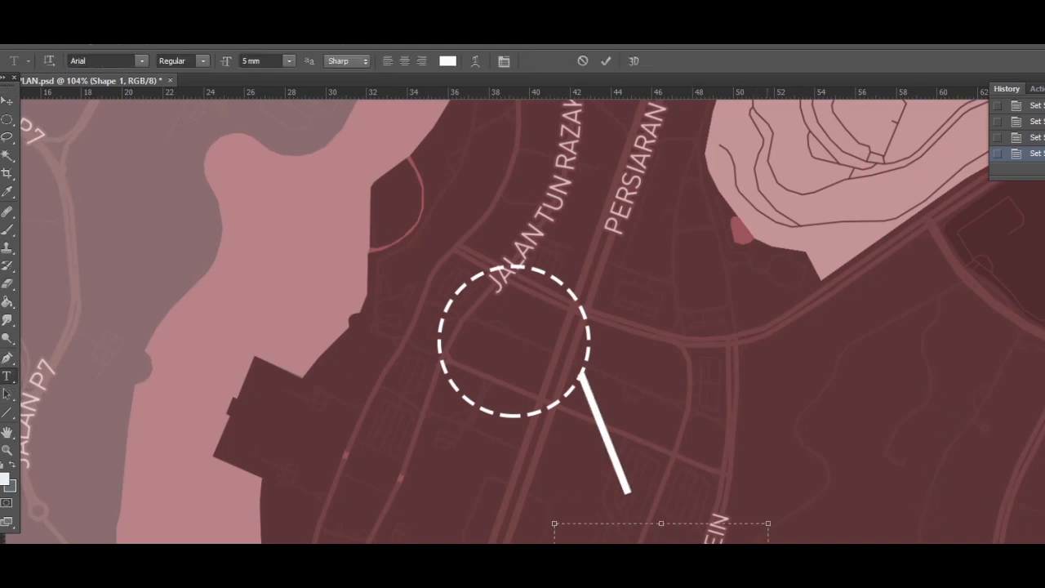
pyautogui.write('proposed site')
pyautogui.hotkey('ctrl', 'a')
pyautogui.write('PROPOSED SITE')
# Step: Enlarge the PROPOSED SITE text and reposition it just under the lower end of the line
pyautogui.hotkey('ctrl', 'a')
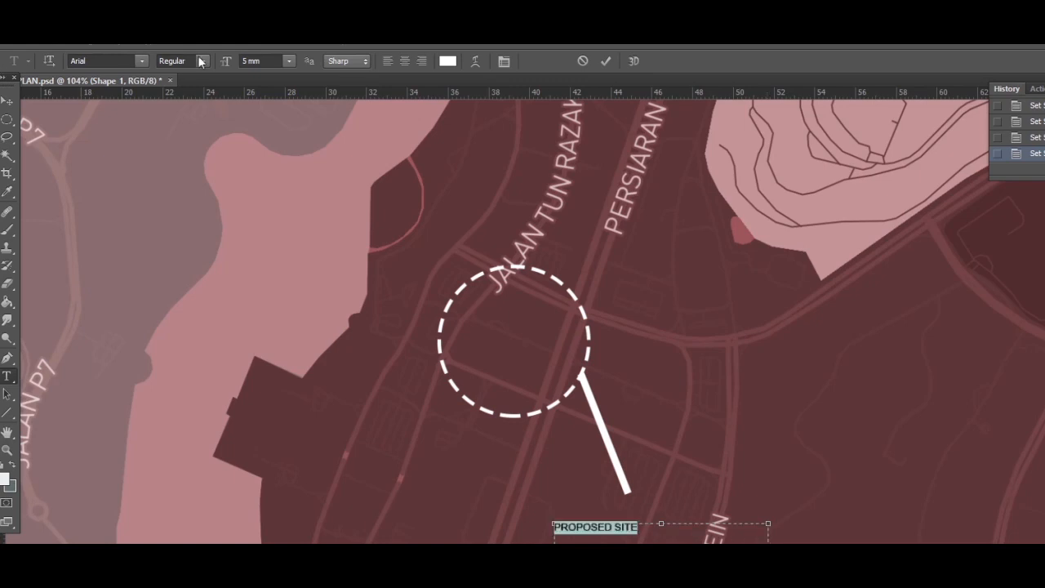
pyautogui.click(288, 60)
pyautogui.click(296, 250)
pyautogui.click(7, 100)
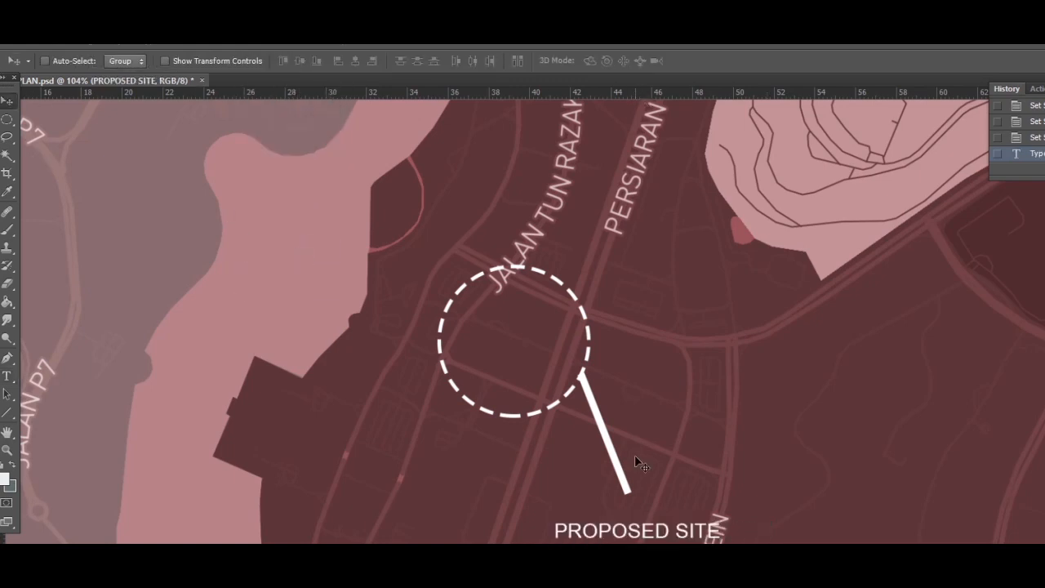
pyautogui.moveTo(643, 465); pyautogui.dragTo(616, 452)
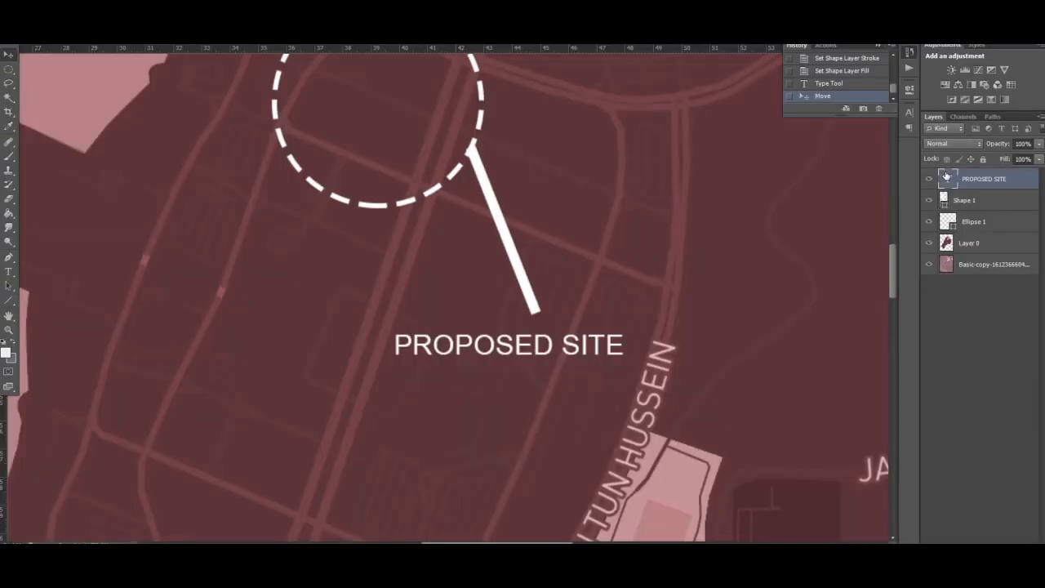
# Step: Try a bold typeface and a heavy display typeface on the PROPOSED SITE label
pyautogui.doubleClick(946, 176)
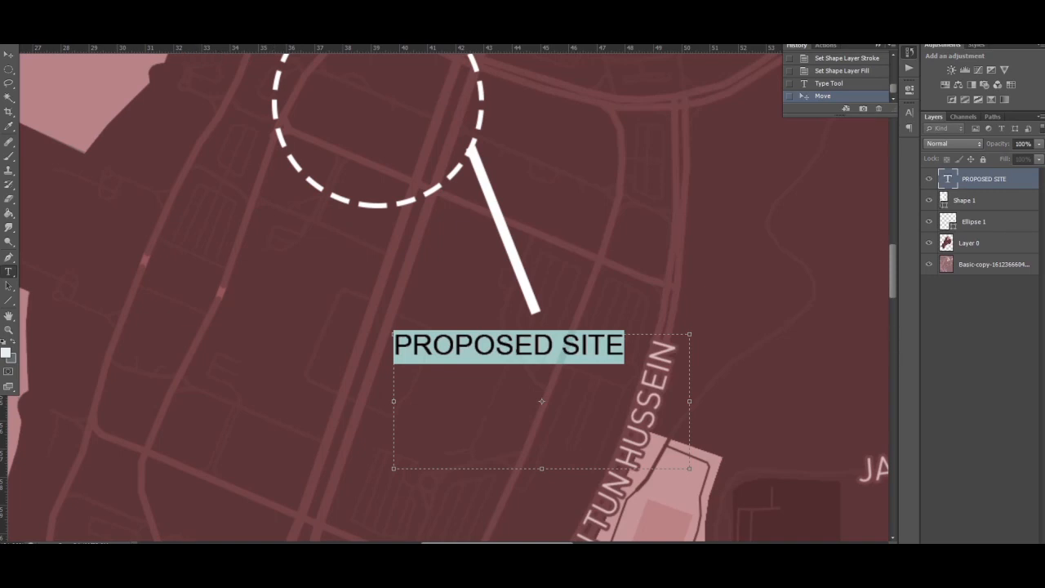
pyautogui.click(134, 23)
pyautogui.click(114, 46)
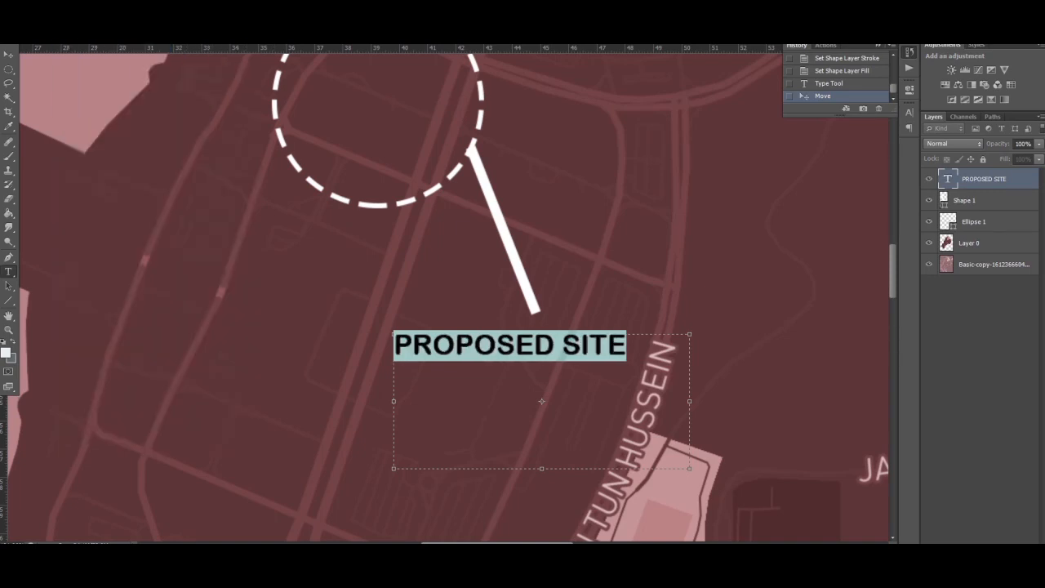
pyautogui.click(134, 23)
pyautogui.click(107, 139)
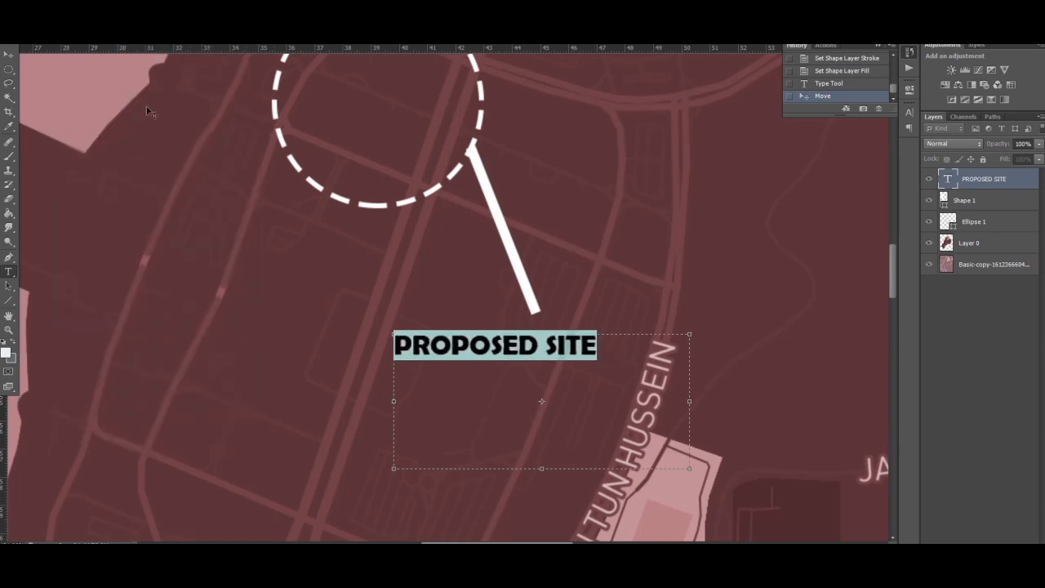
pyautogui.click(8, 53)
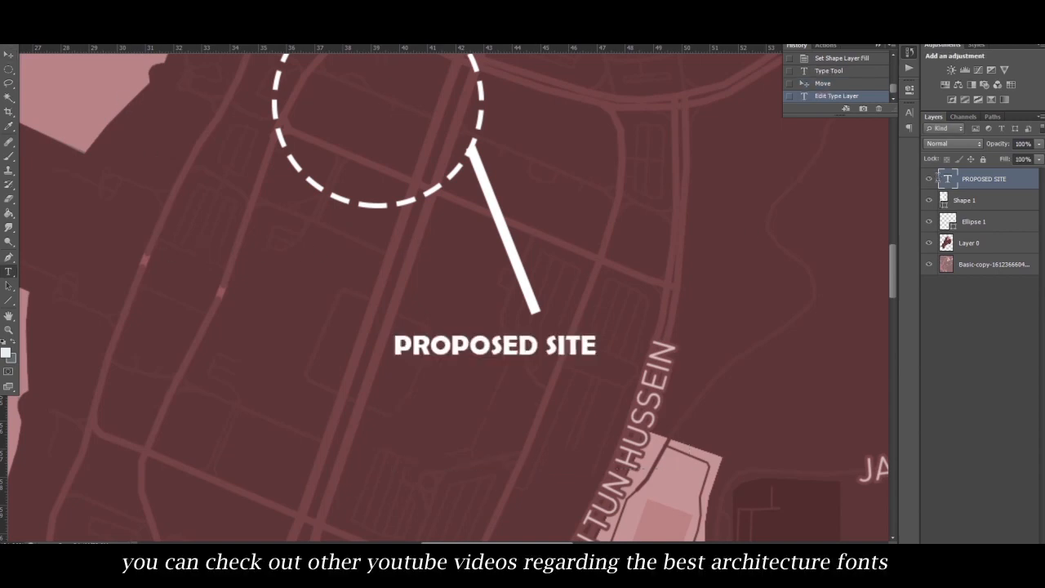
# Step: Preview the PROPOSED SITE label in Candara and set its font to Helvetica in the Bold style
pyautogui.doubleClick(947, 179)
pyautogui.click(133, 23)
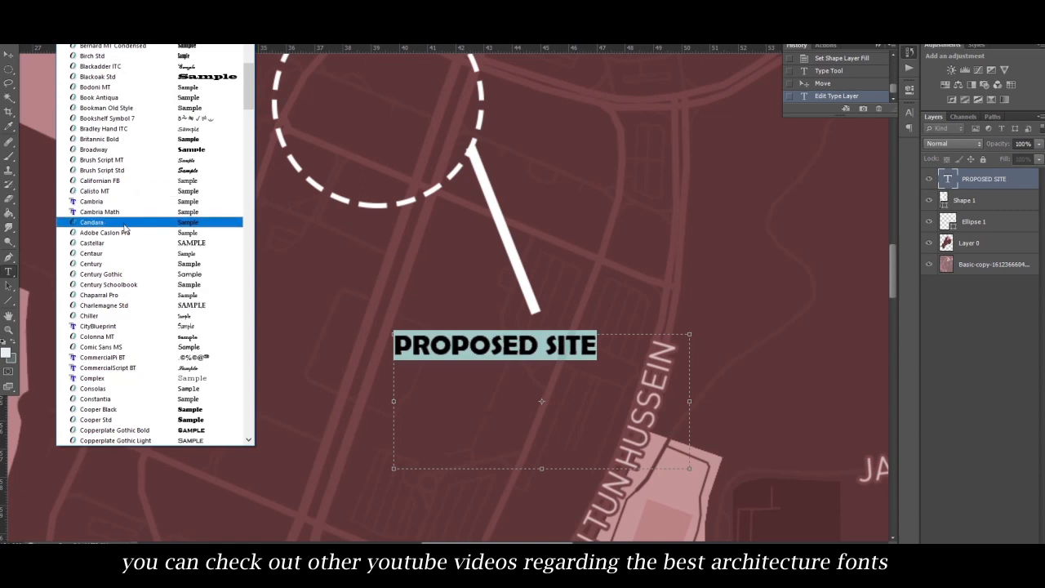
pyautogui.click(126, 224)
pyautogui.click(134, 23)
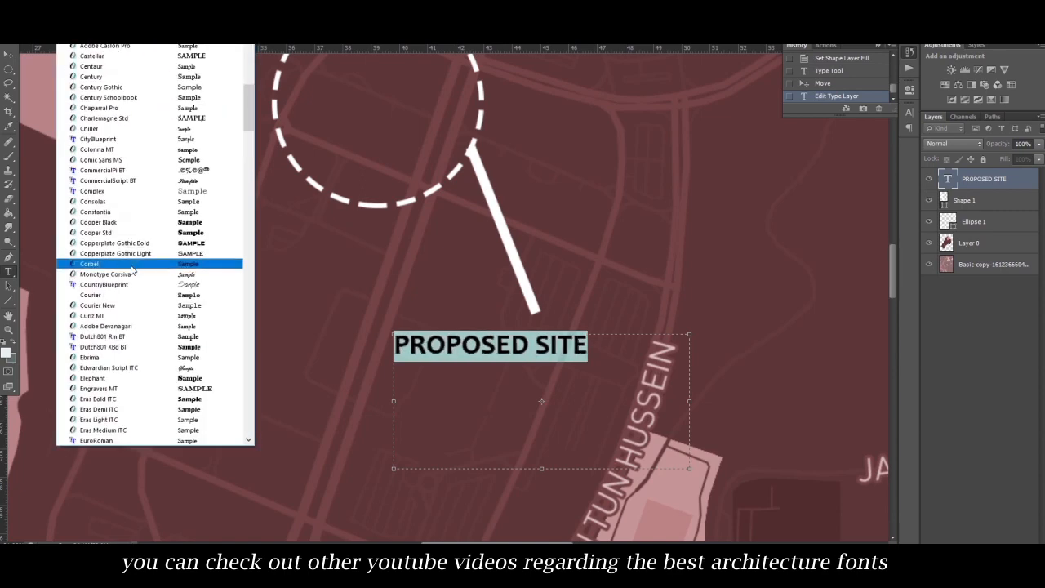
pyautogui.scroll(-8, 133, 357)
pyautogui.scroll(-10, 133, 357)
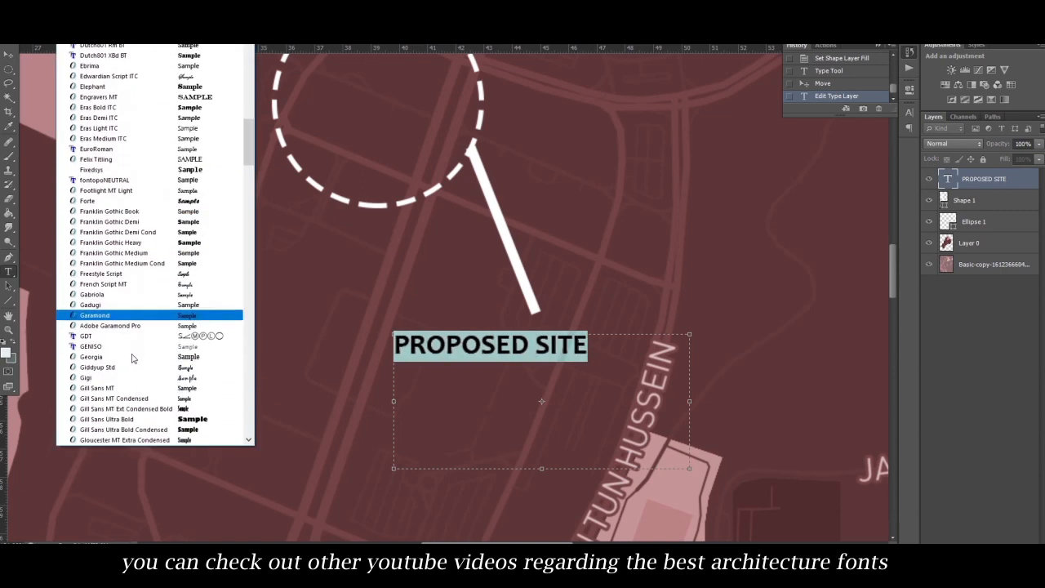
pyautogui.scroll(-2, 130, 357)
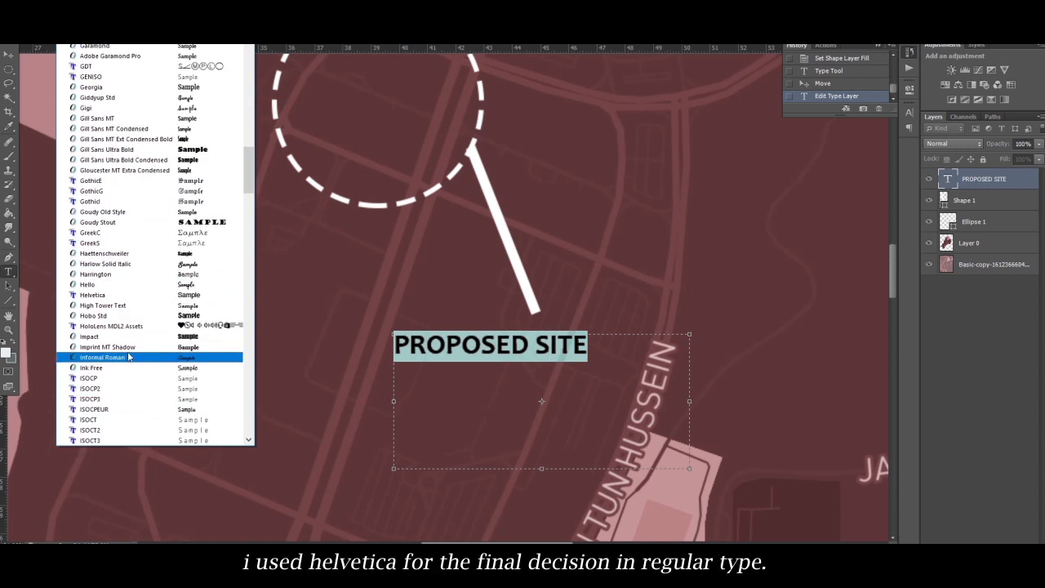
pyautogui.click(134, 297)
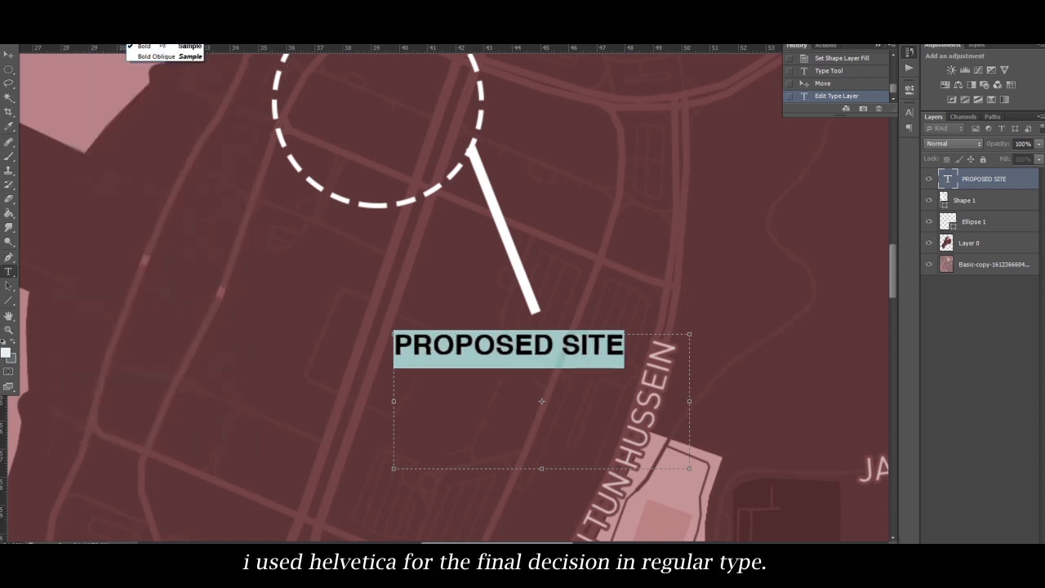
pyautogui.click(161, 46)
pyautogui.hotkey('ctrl', 'Return')
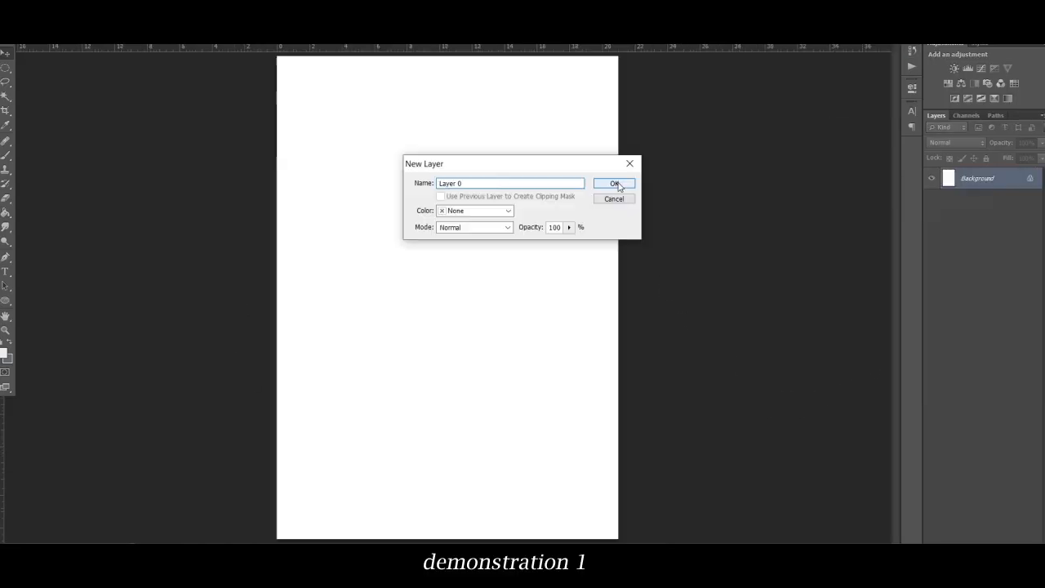
# Step: Convert the blank page's background to Layer 0 and place the photo IMG_6895 from the Downloads folder at full page width
pyautogui.press('Return')
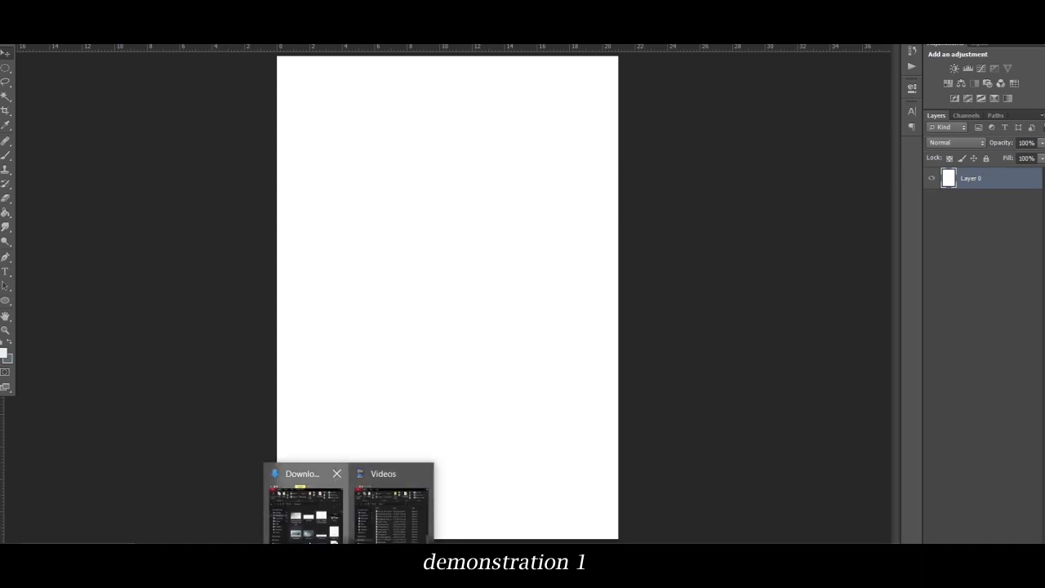
pyautogui.click(306, 513)
pyautogui.moveTo(543, 315); pyautogui.dragTo(317, 364)
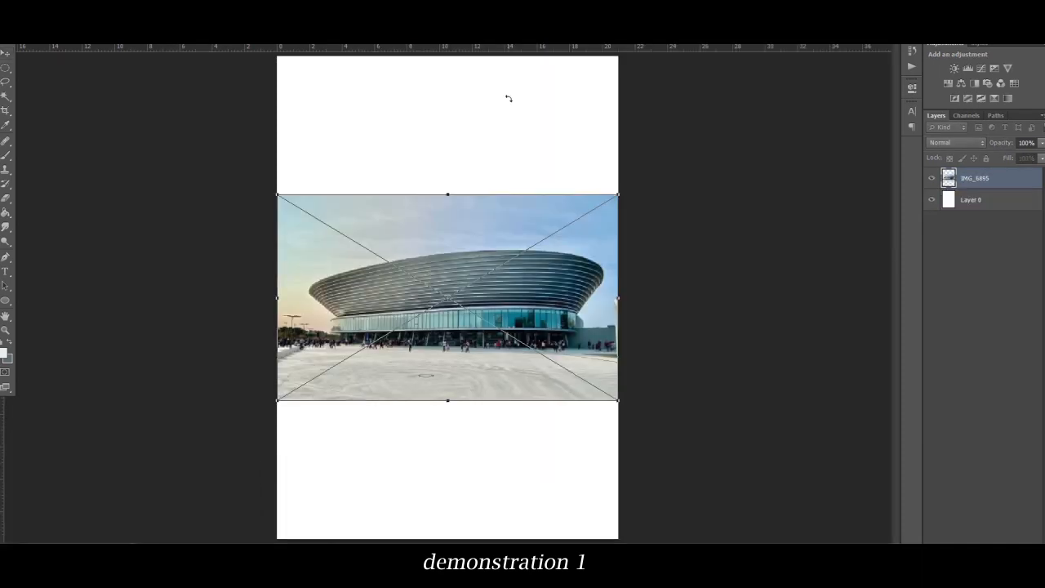
pyautogui.press('Return')
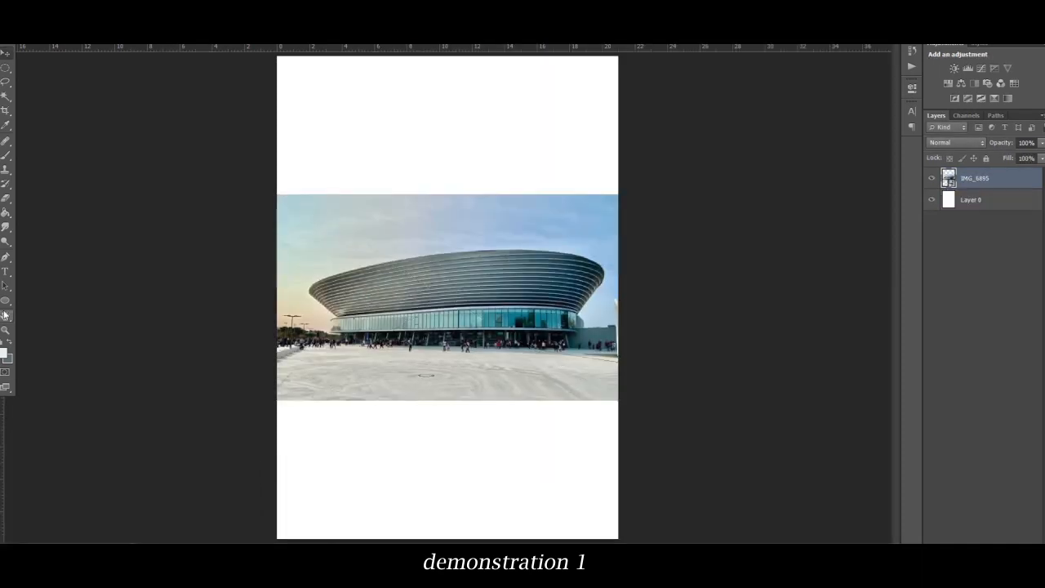
# Step: Draw a large circle with a magenta fill and position it over the left-centre part of the building photo
pyautogui.click(4, 301)
pyautogui.moveTo(399, 259); pyautogui.dragTo(662, 460)
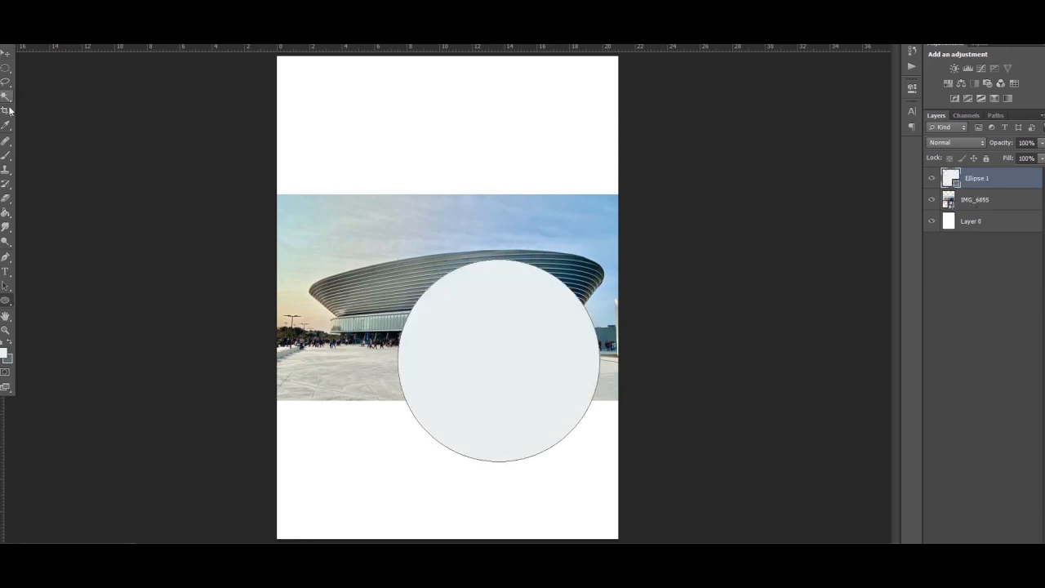
pyautogui.click(95, 26)
pyautogui.click(46, 46)
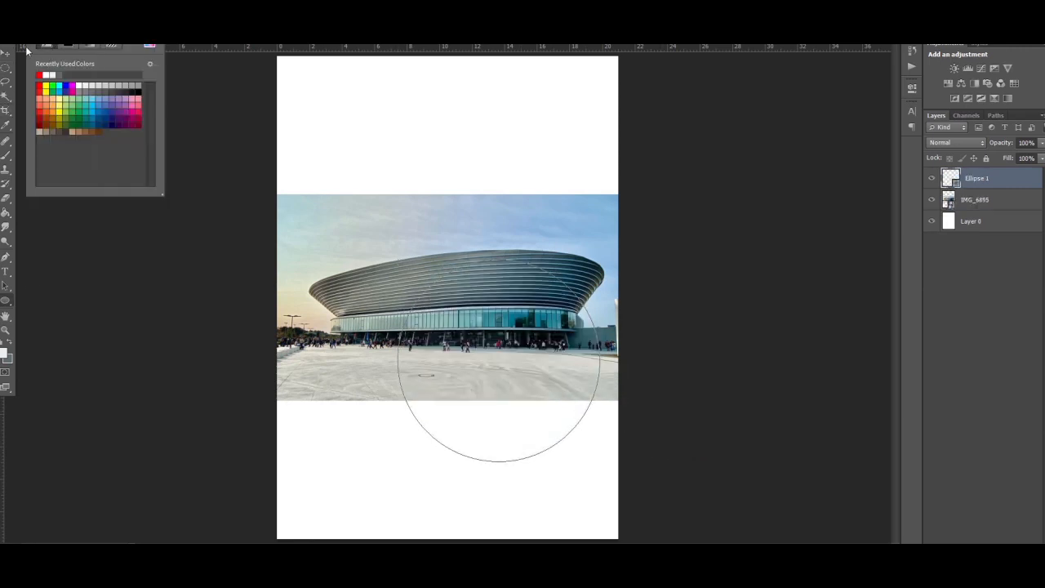
pyautogui.click(41, 86)
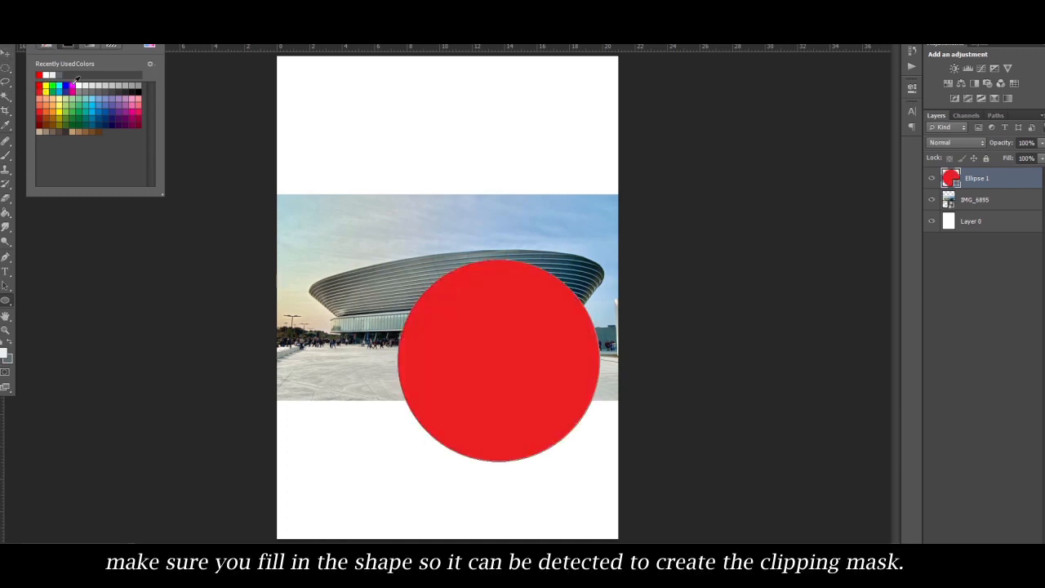
pyautogui.click(72, 92)
pyautogui.press('v')
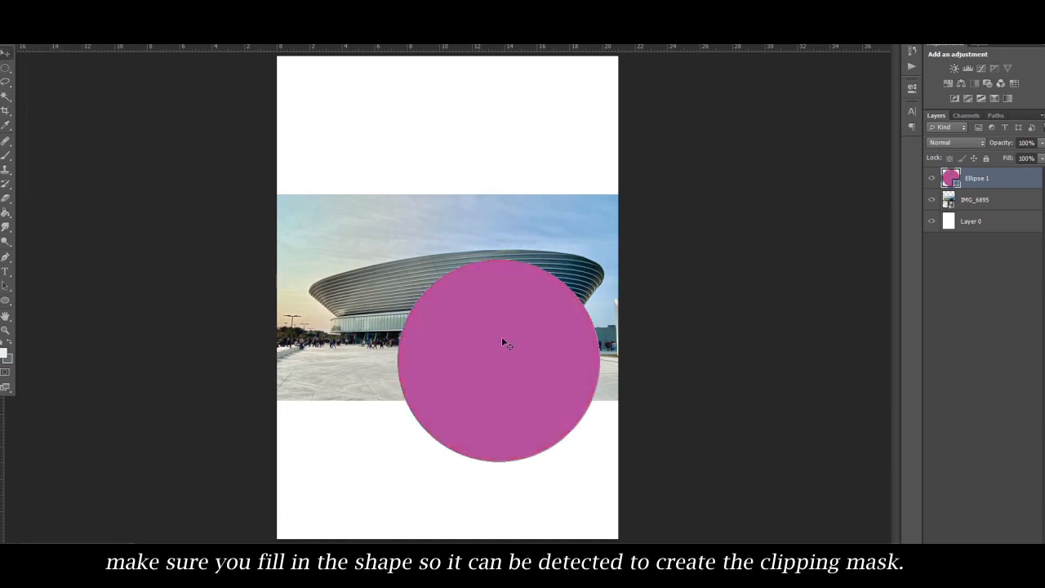
pyautogui.moveTo(501, 338); pyautogui.dragTo(442, 293)
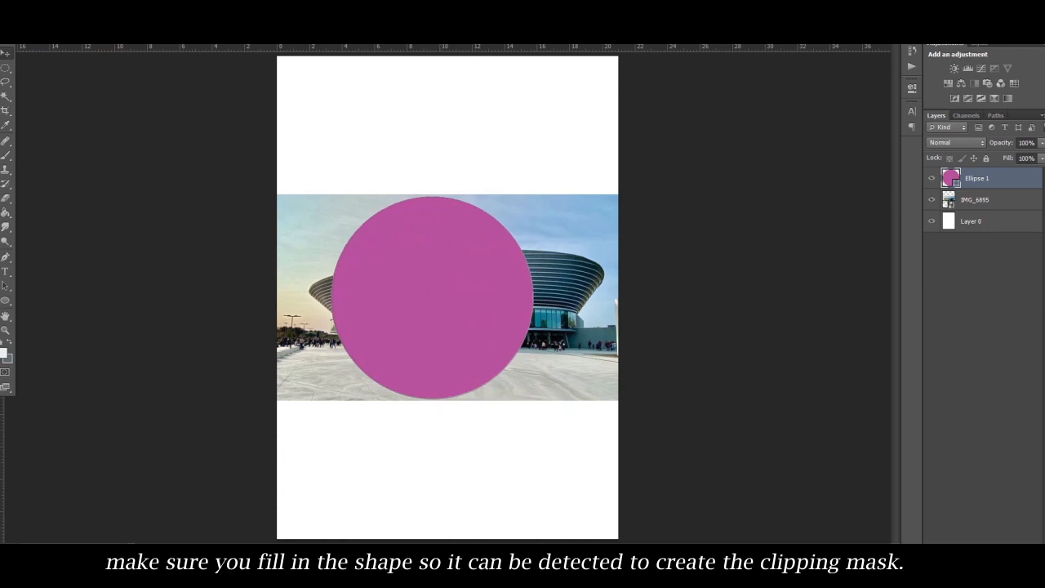
# Step: Try to create a clipping mask with both the Ellipse 1 and IMG_6895 layers selected
pyautogui.keyDown('shift'); pyautogui.click(980, 202); pyautogui.keyUp('shift')
pyautogui.rightClick(980, 202)
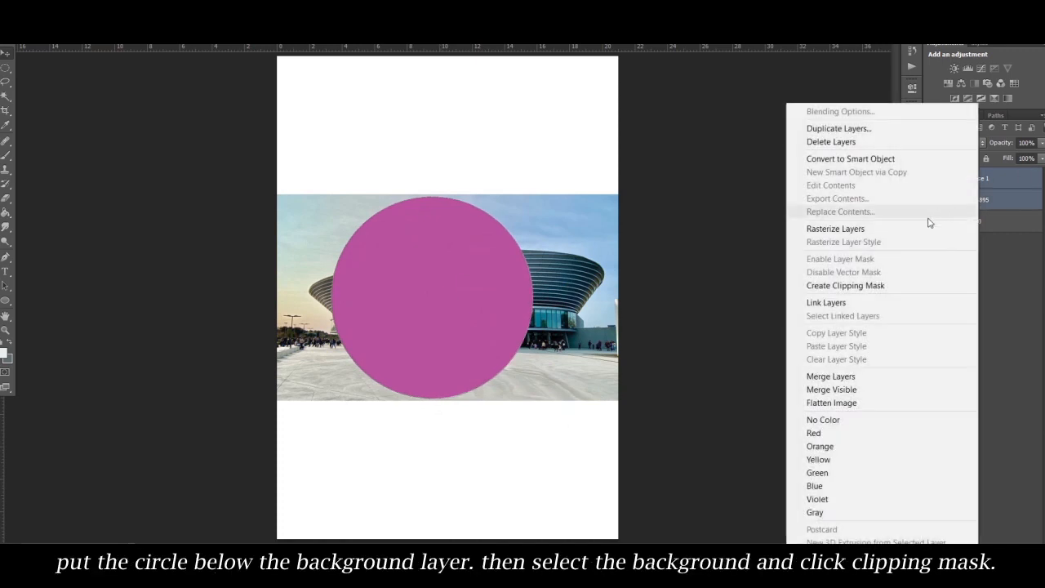
pyautogui.click(905, 285)
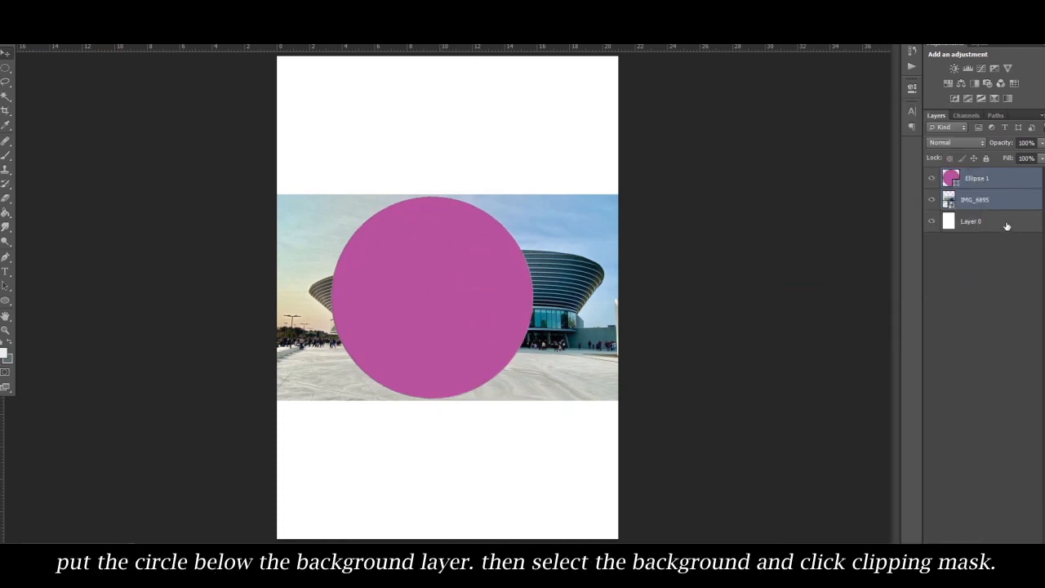
# Step: Place the Ellipse 1 layer beneath IMG_6895 and clip the photo to the circle with a clipping mask
pyautogui.moveTo(978, 178); pyautogui.dragTo(983, 203)
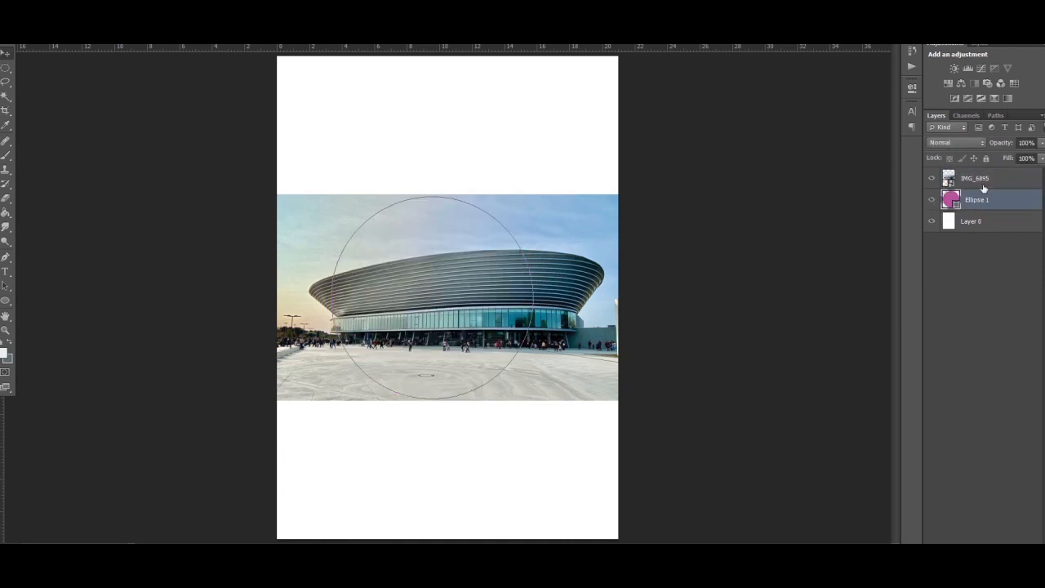
pyautogui.click(983, 181)
pyautogui.rightClick(983, 180)
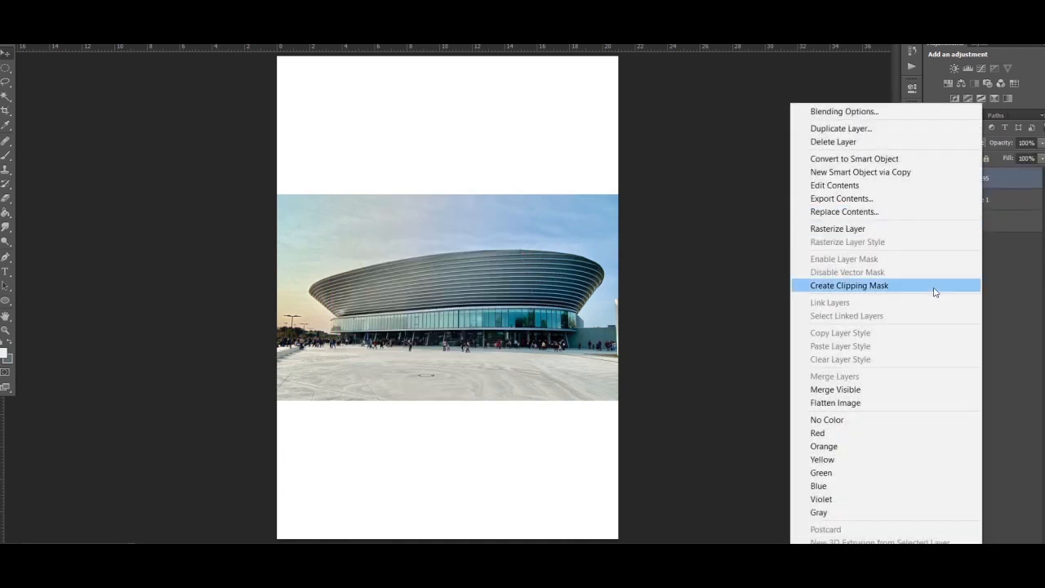
pyautogui.click(934, 289)
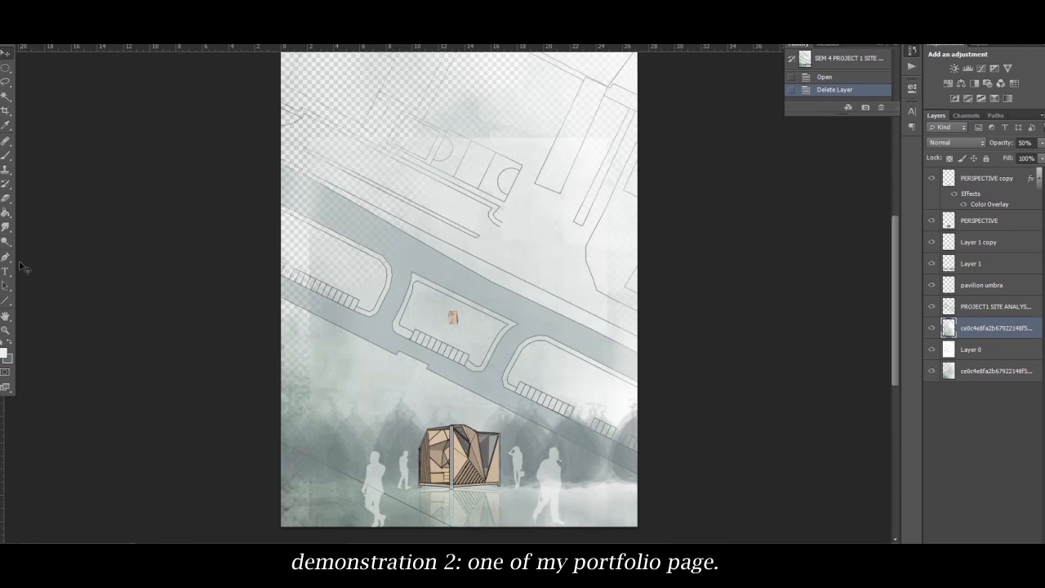
# Step: Draw a large circle on the portfolio site plan and move it around the small pavilion in the central block
pyautogui.rightClick(5, 301)
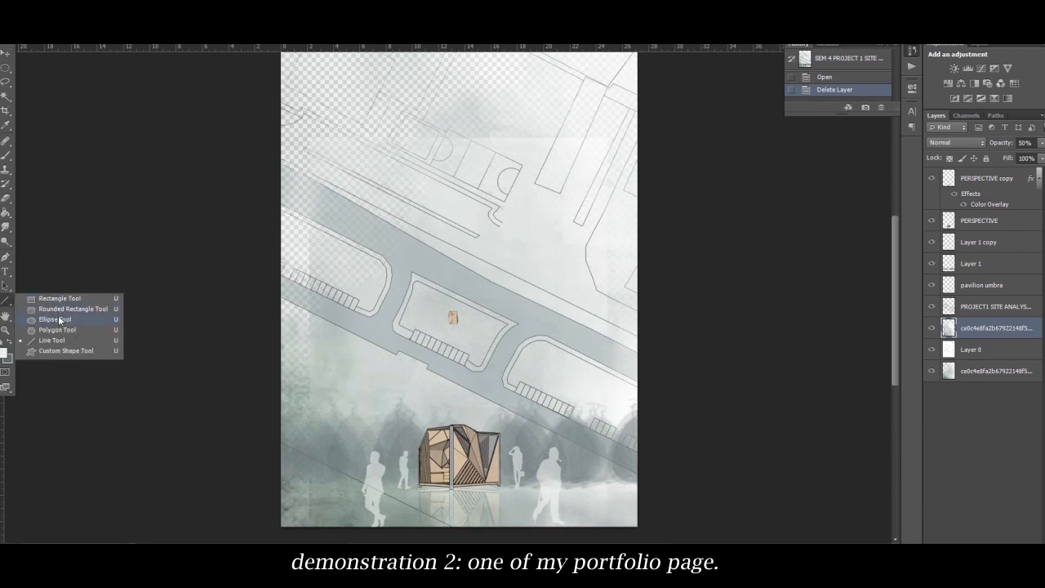
pyautogui.click(55, 320)
pyautogui.moveTo(433, 296); pyautogui.dragTo(653, 517)
pyautogui.press('v')
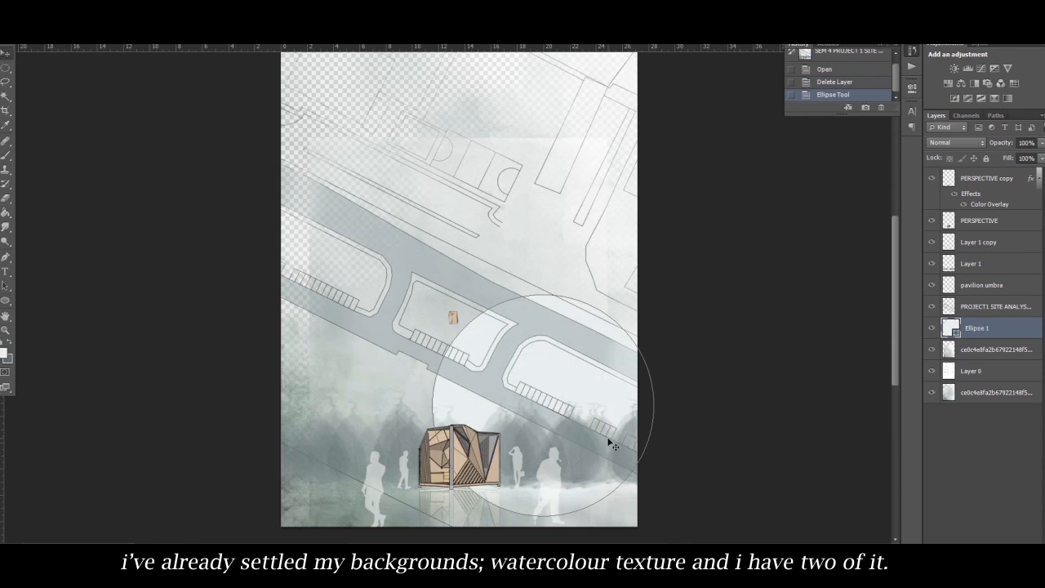
pyautogui.moveTo(566, 403); pyautogui.dragTo(480, 312)
# Step: Place the Ellipse 1 layer beneath the upper watercolour texture layer and clip that texture to the circle
pyautogui.moveTo(982, 332); pyautogui.dragTo(985, 361)
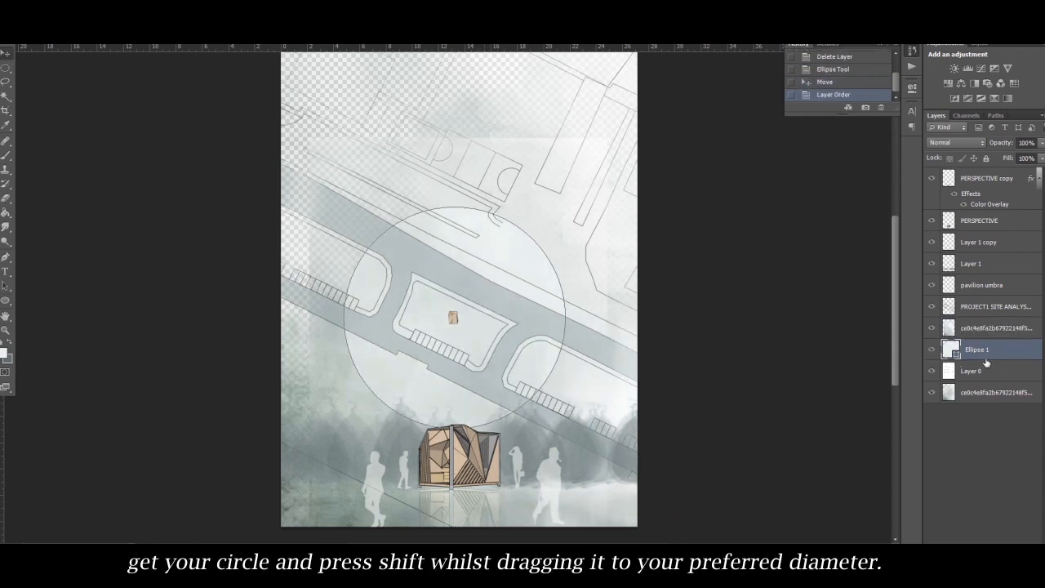
pyautogui.click(980, 328)
pyautogui.rightClick(979, 335)
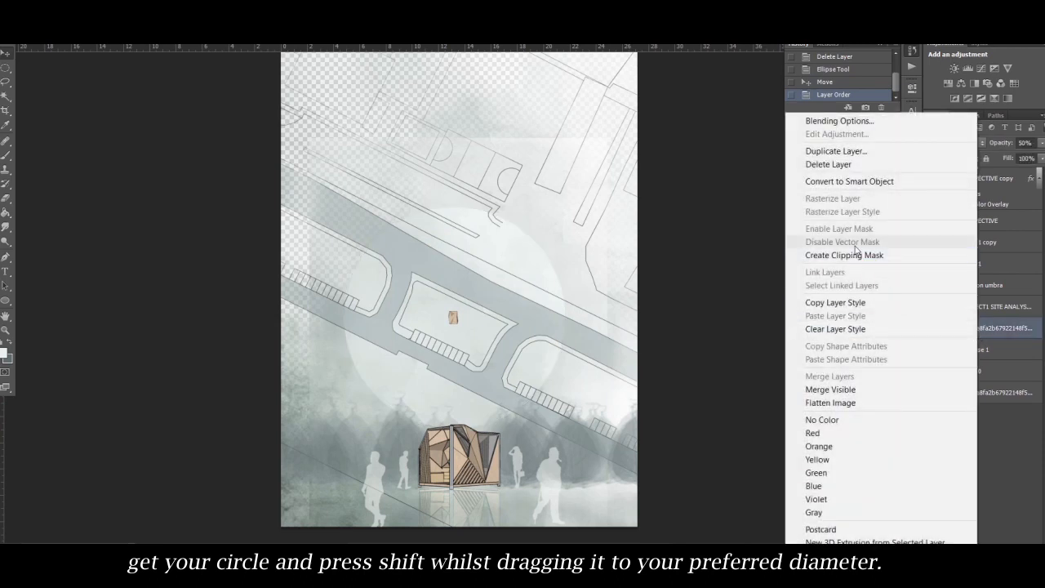
pyautogui.click(854, 256)
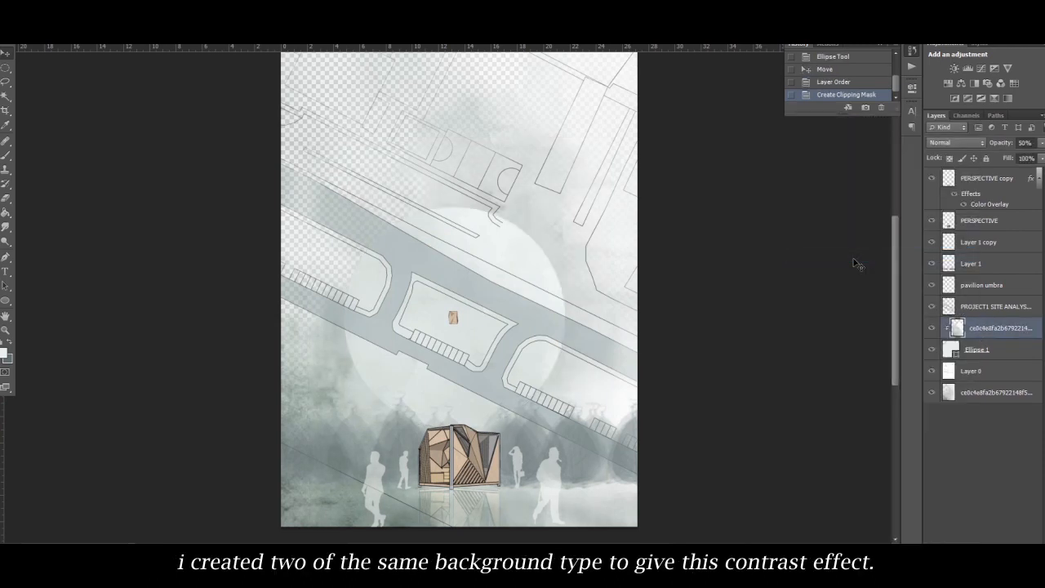
pyautogui.click(985, 479)
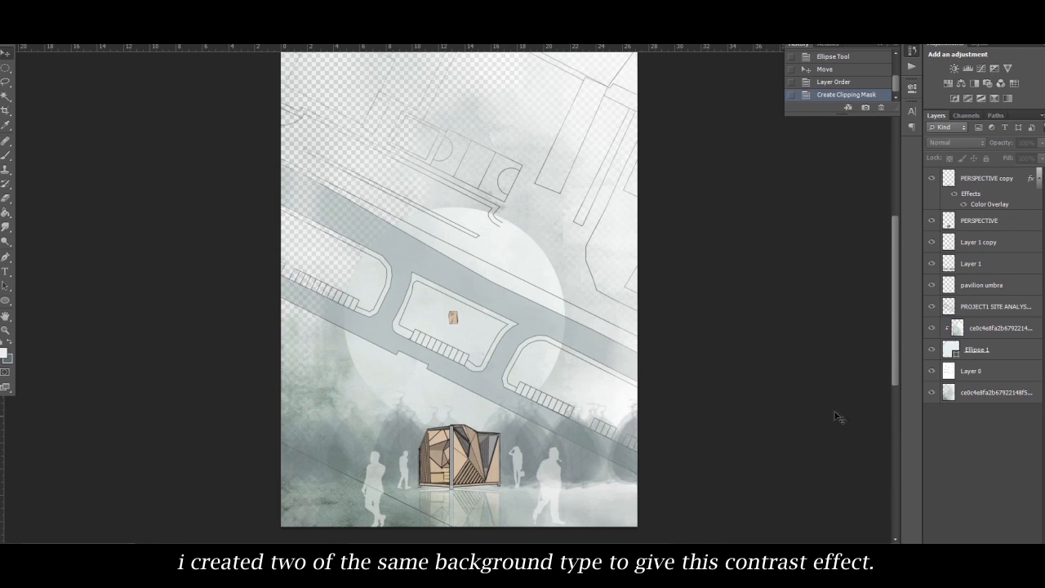